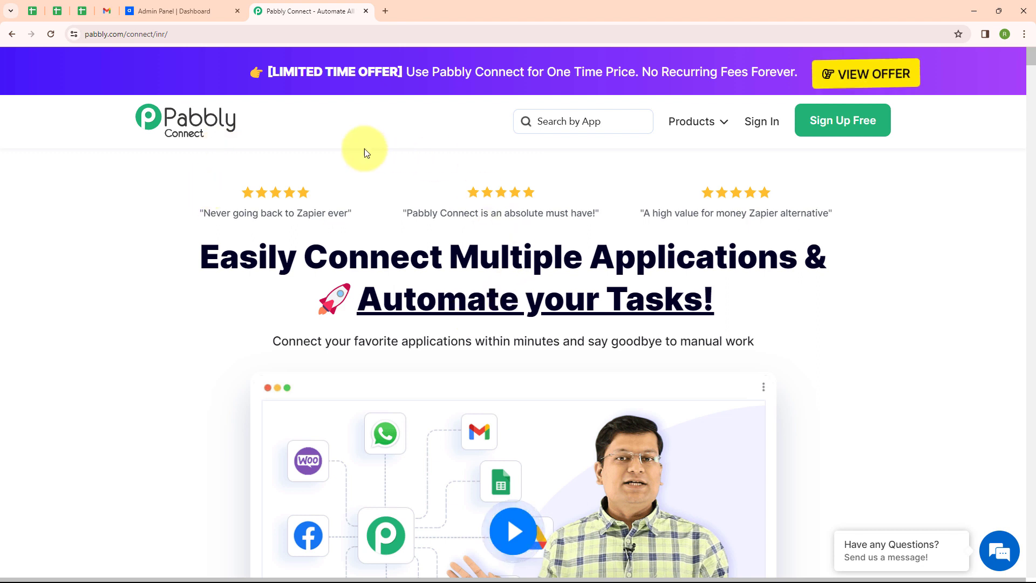
Access the Pabbly Connect application from the All Pabbly Apps page.
{"action": "left_click", "coordinate": [185, 33]}
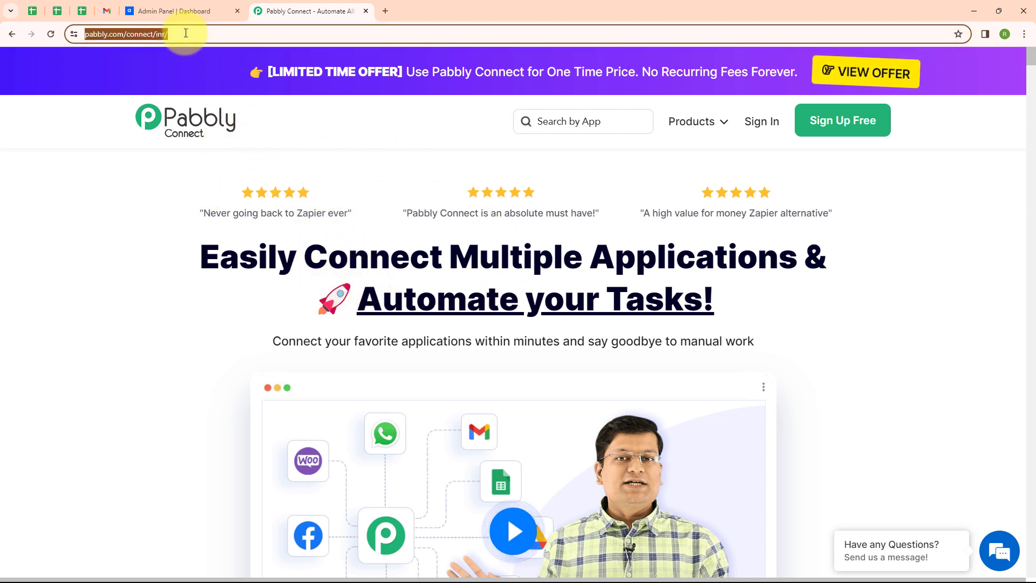
{"action": "left_click", "coordinate": [403, 155]}
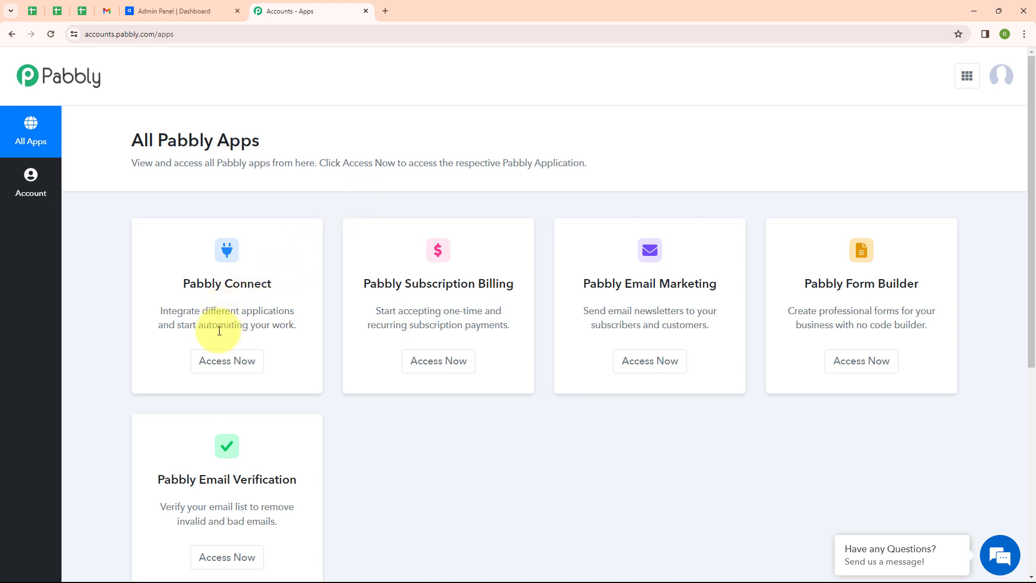
{"action": "left_click", "coordinate": [218, 362]}
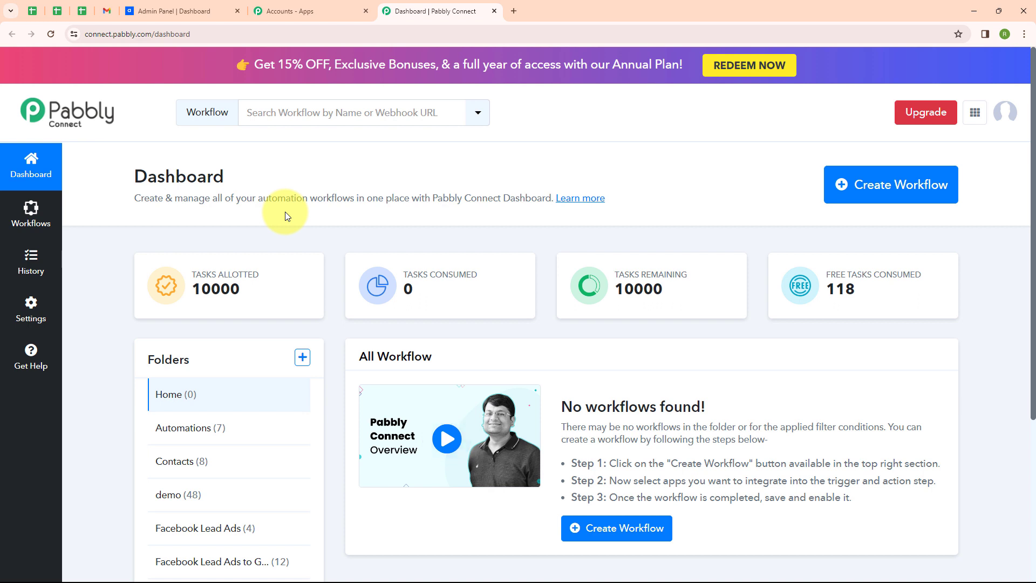
Create a workflow named "IndiaMART Automation" in the Automations folder.
{"action": "left_click", "coordinate": [845, 193]}
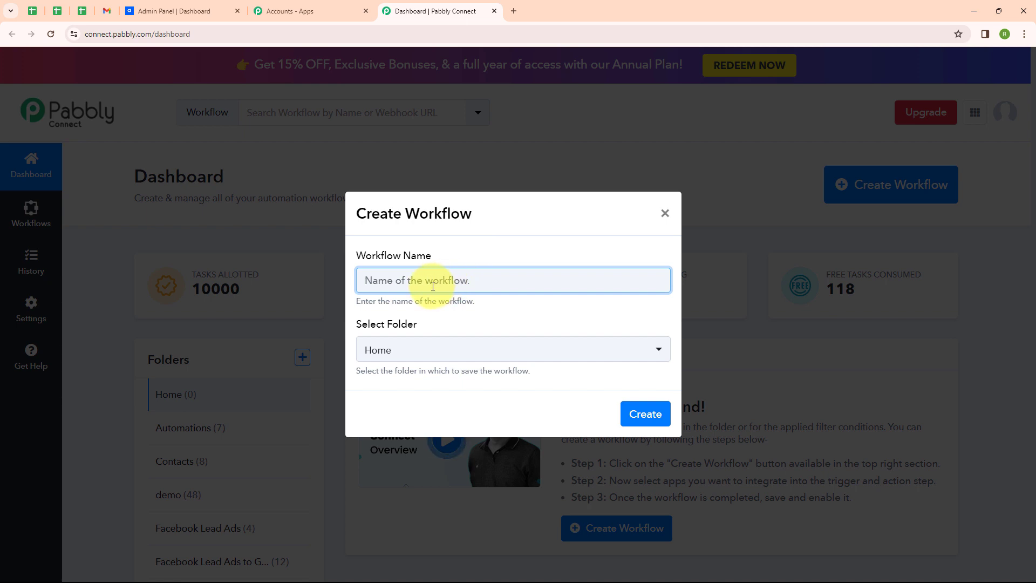
{"action": "type", "text": "IndiaMART Automation"}
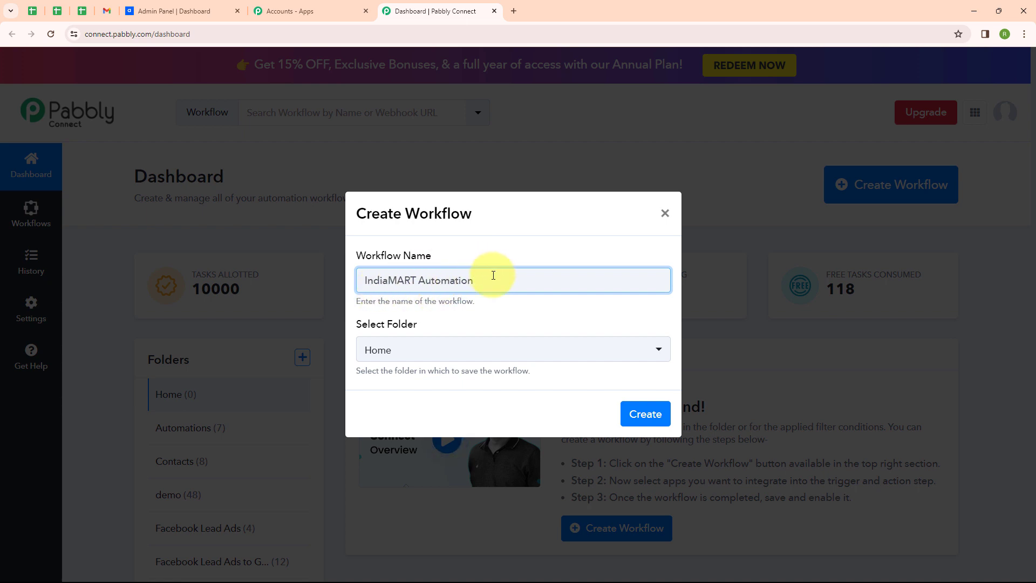
{"action": "left_click", "coordinate": [485, 348]}
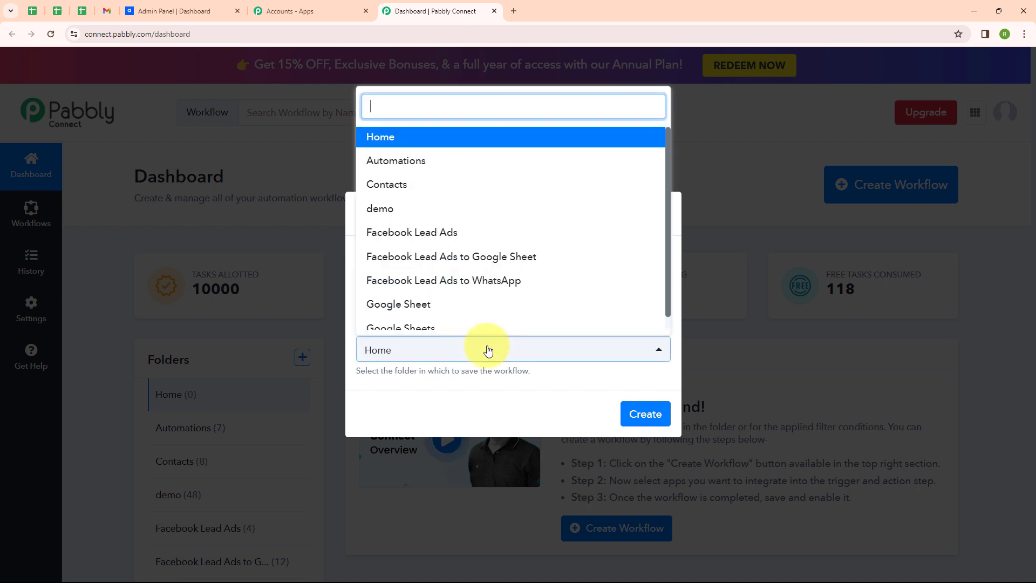
{"action": "left_click", "coordinate": [438, 161]}
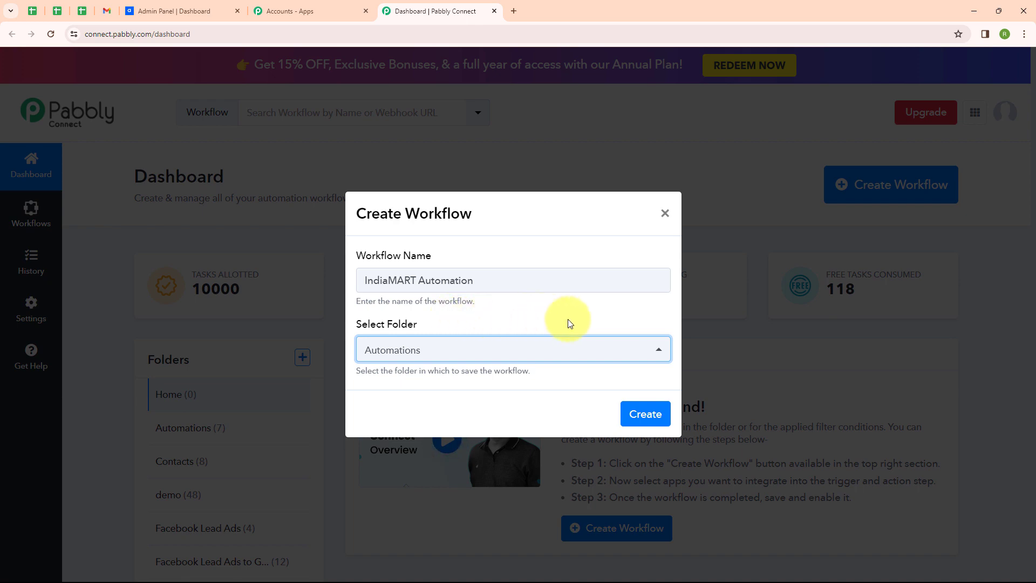
{"action": "left_click", "coordinate": [643, 416]}
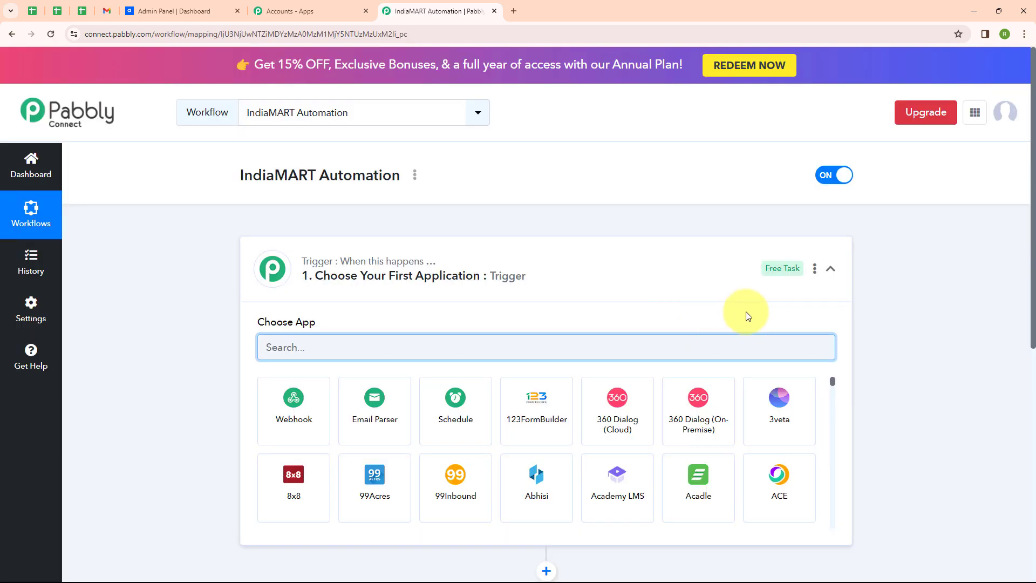
Set the workflow's trigger application to IndiaMART with New Leads as the trigger event.
{"action": "left_click", "coordinate": [829, 268]}
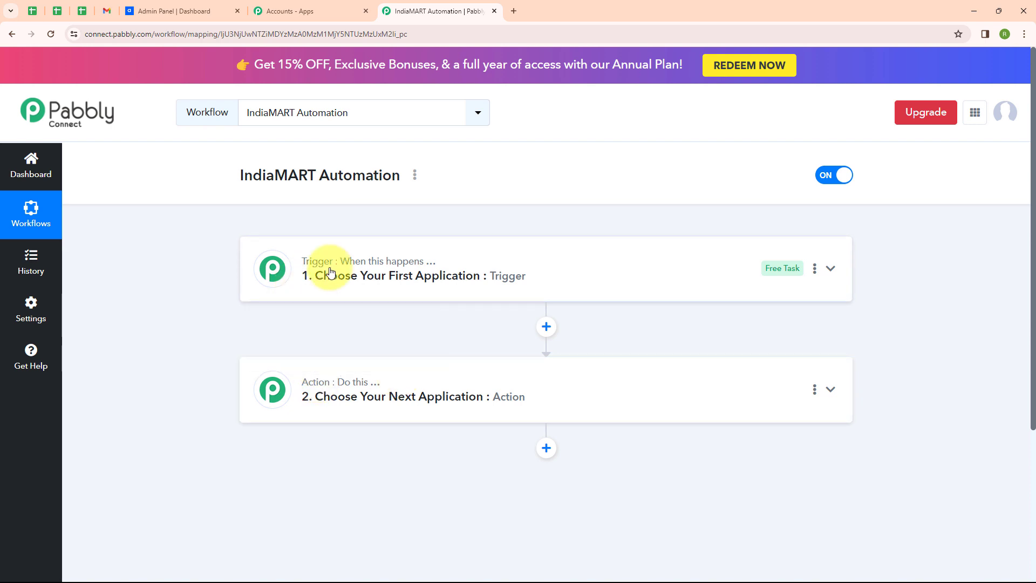
{"action": "mouse_move", "coordinate": [370, 381]}
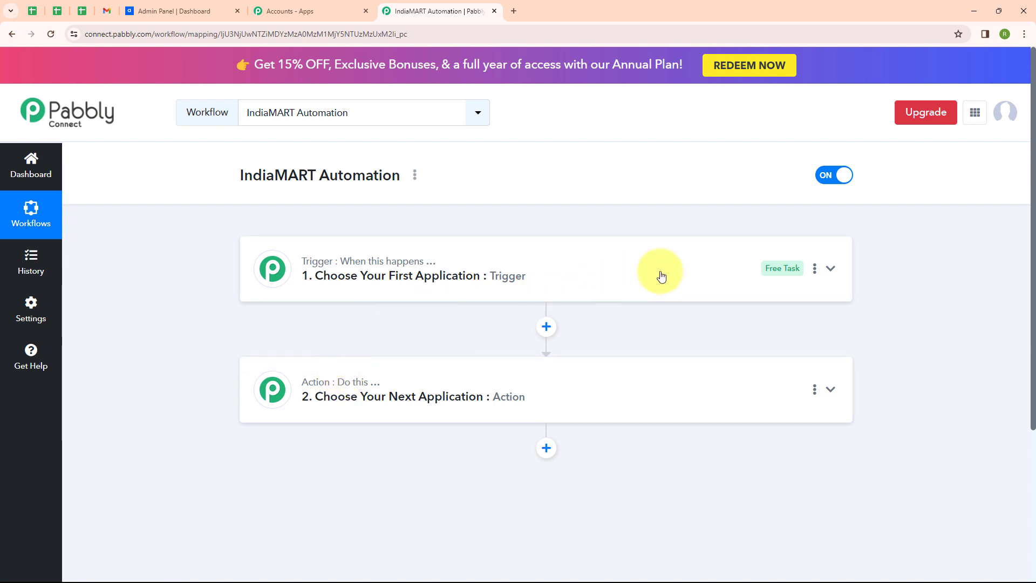
{"action": "left_click", "coordinate": [694, 273]}
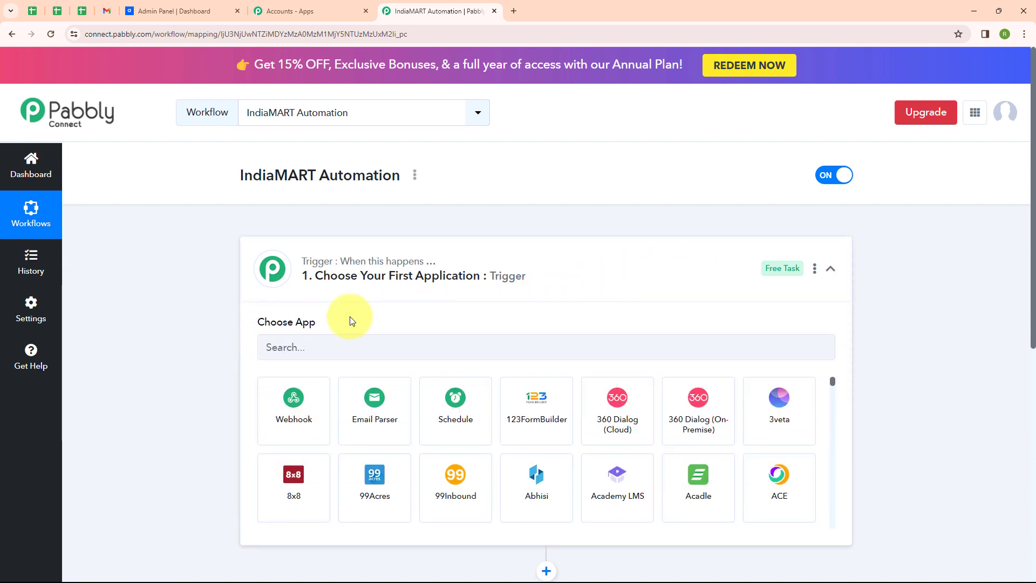
{"action": "left_click", "coordinate": [317, 344]}
{"action": "type", "text": "Indi"}
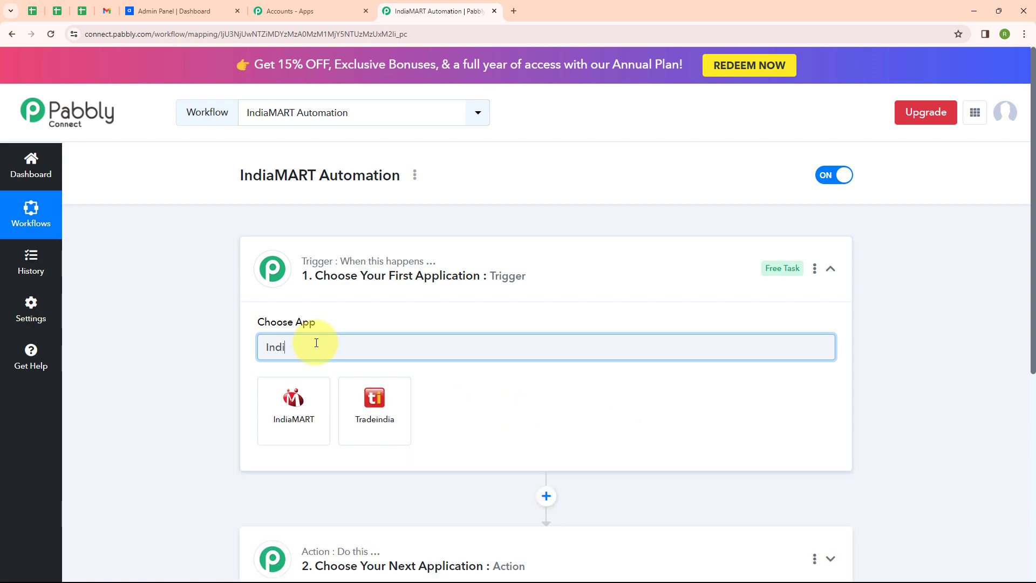
{"action": "left_click", "coordinate": [303, 387]}
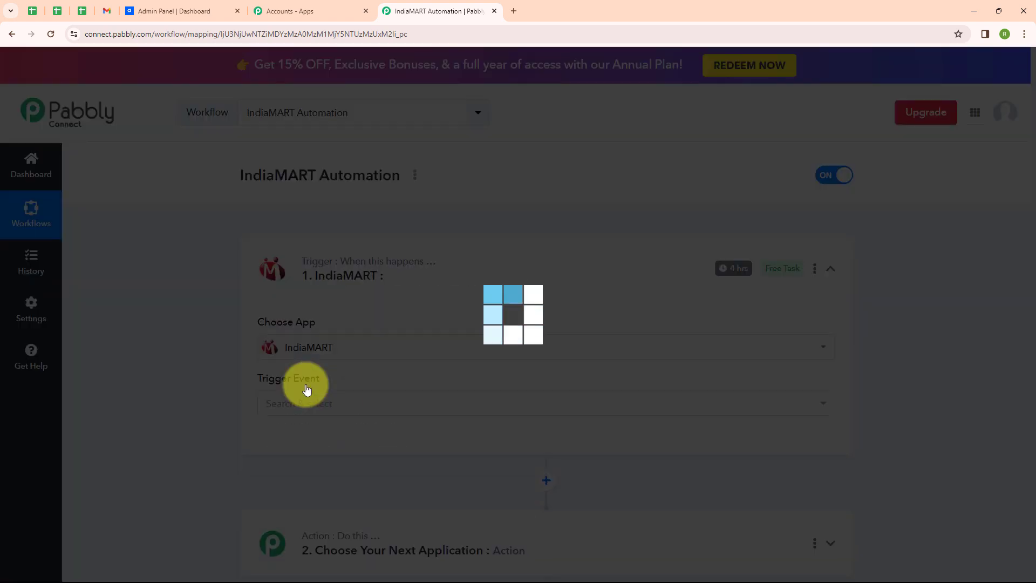
{"action": "left_click", "coordinate": [311, 405]}
{"action": "left_click", "coordinate": [311, 473]}
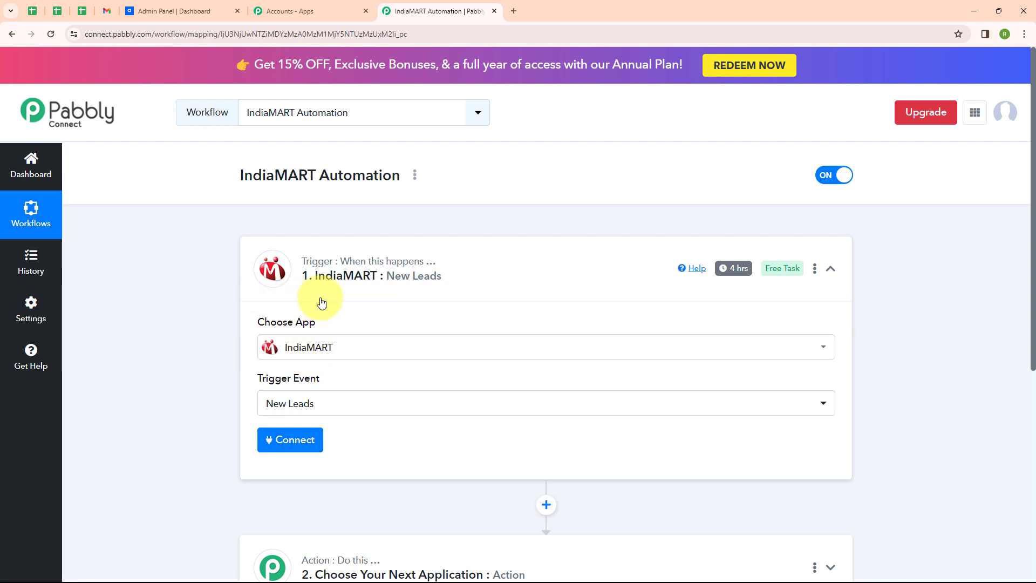
Start a new IndiaMART connection for the trigger and copy the current CRM API key from the IndiaMART seller account settings.
{"action": "left_click", "coordinate": [286, 441]}
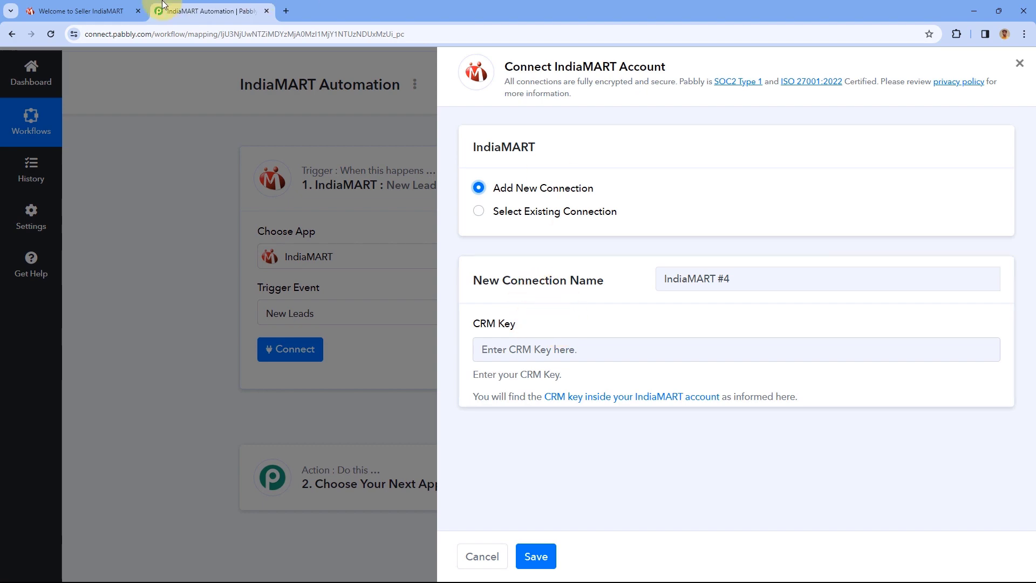
{"action": "left_click", "coordinate": [90, 8]}
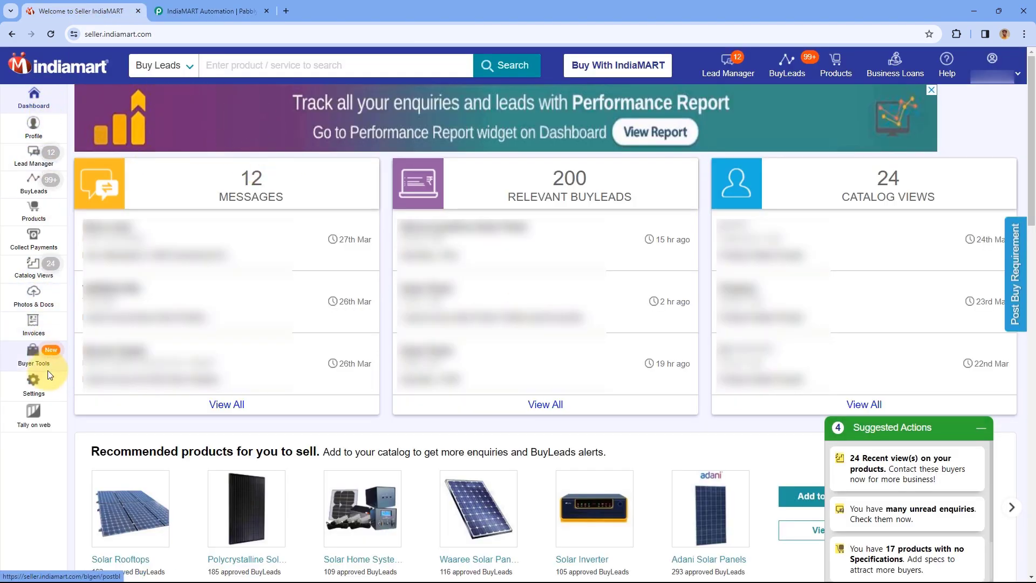
{"action": "left_click", "coordinate": [34, 383]}
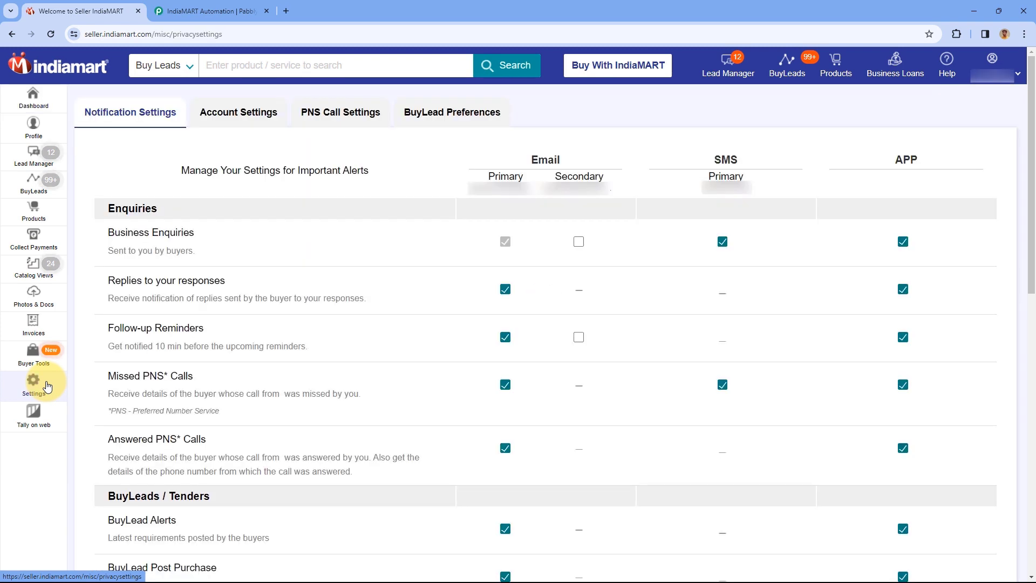
{"action": "left_click", "coordinate": [231, 121]}
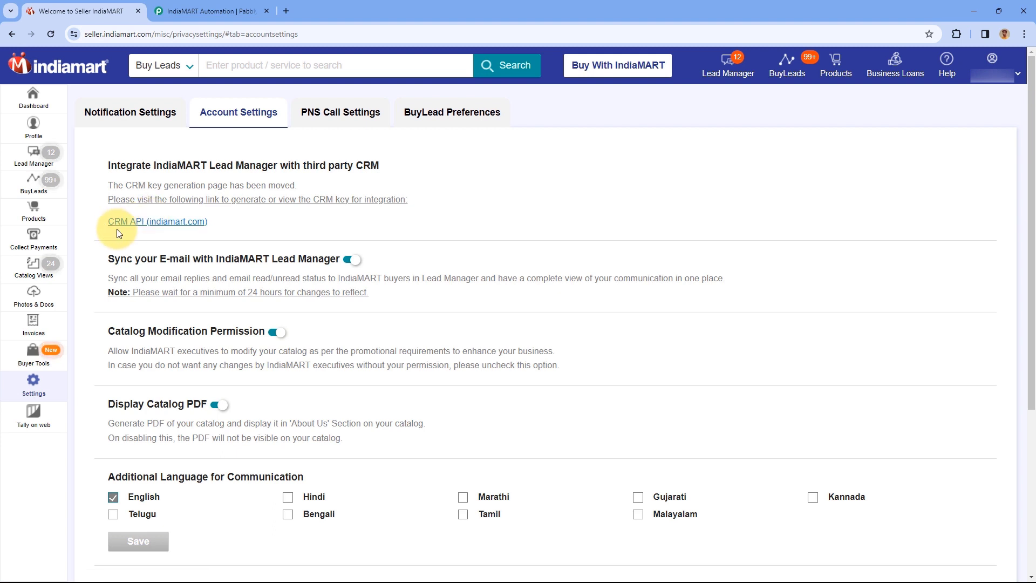
{"action": "left_click", "coordinate": [147, 225]}
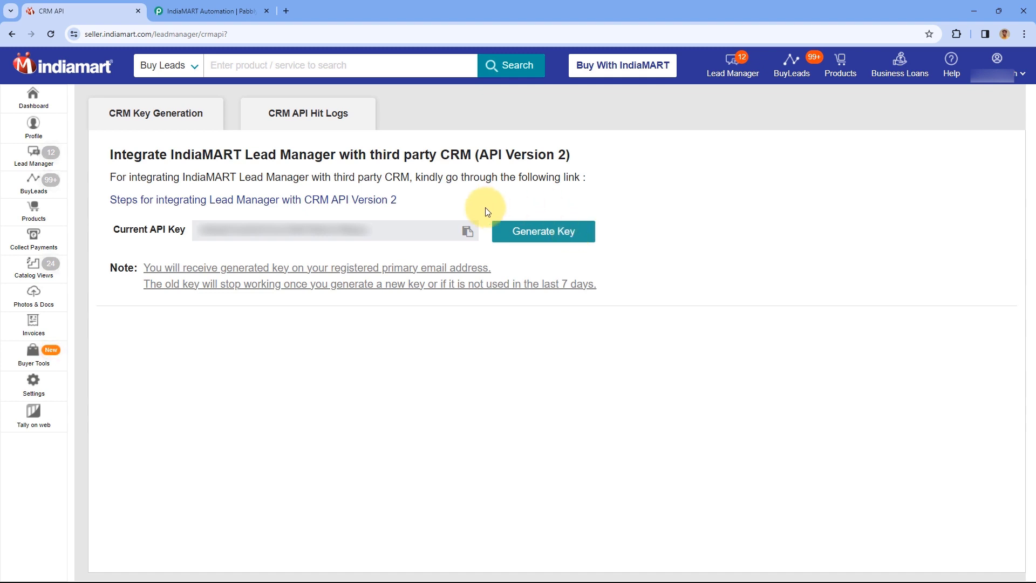
{"action": "left_click", "coordinate": [468, 231]}
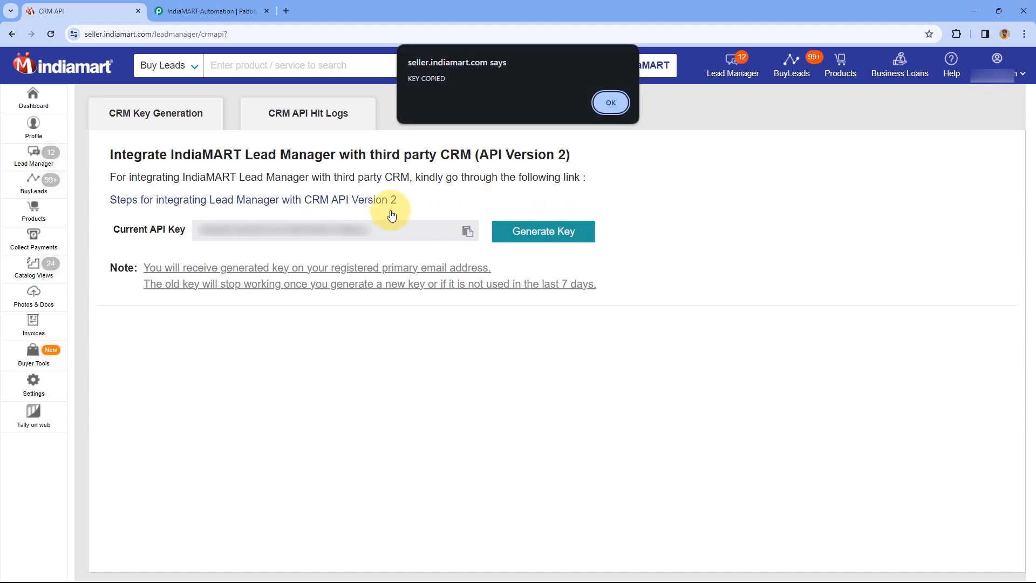
{"action": "left_click", "coordinate": [610, 103]}
Paste the copied CRM key into the new IndiaMART connection in Pabbly Connect and save the connection.
{"action": "left_click", "coordinate": [228, 6]}
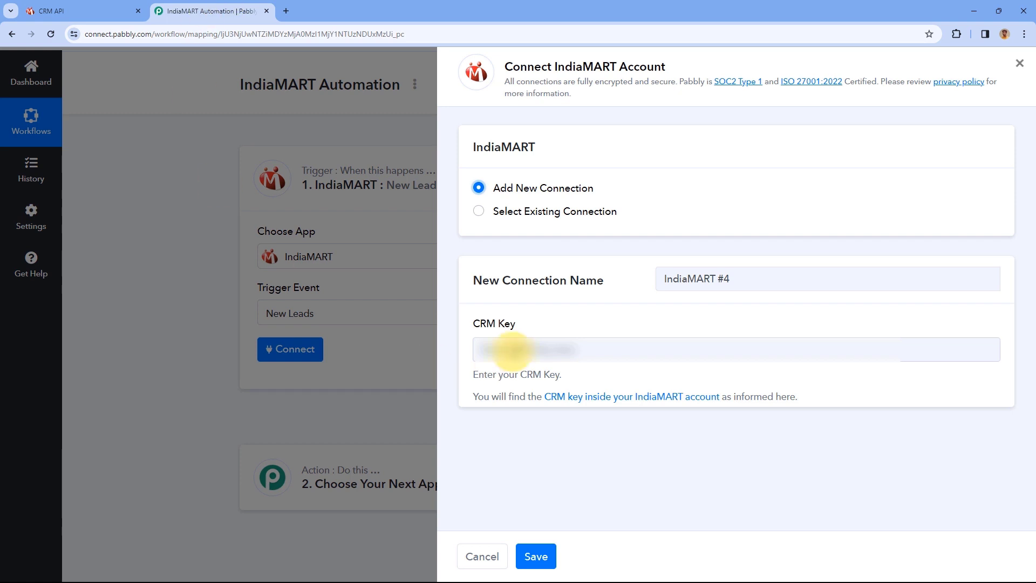
{"action": "left_click", "coordinate": [493, 349]}
{"action": "right_click", "coordinate": [494, 351]}
{"action": "left_click", "coordinate": [532, 228]}
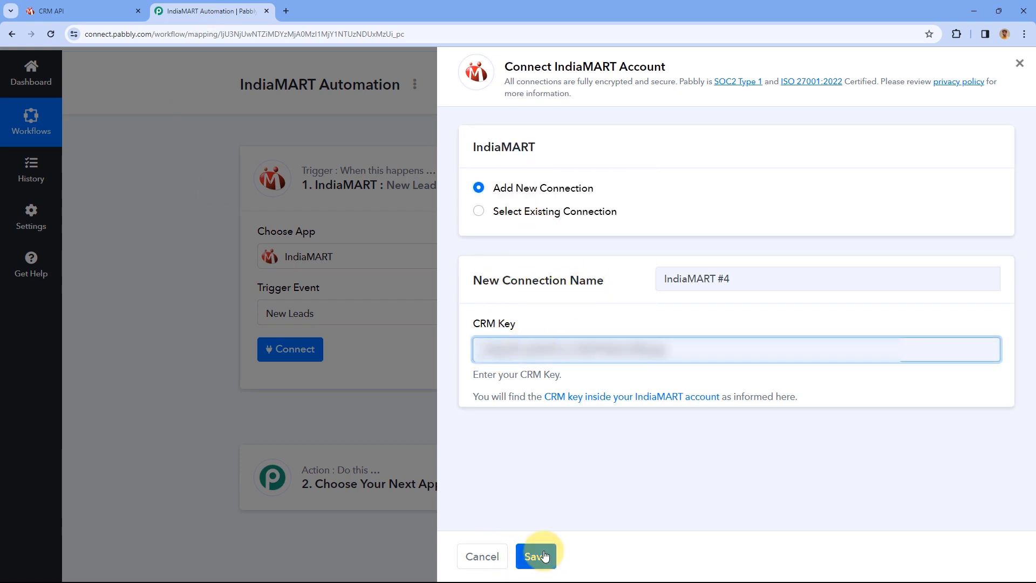
{"action": "left_click", "coordinate": [542, 556]}
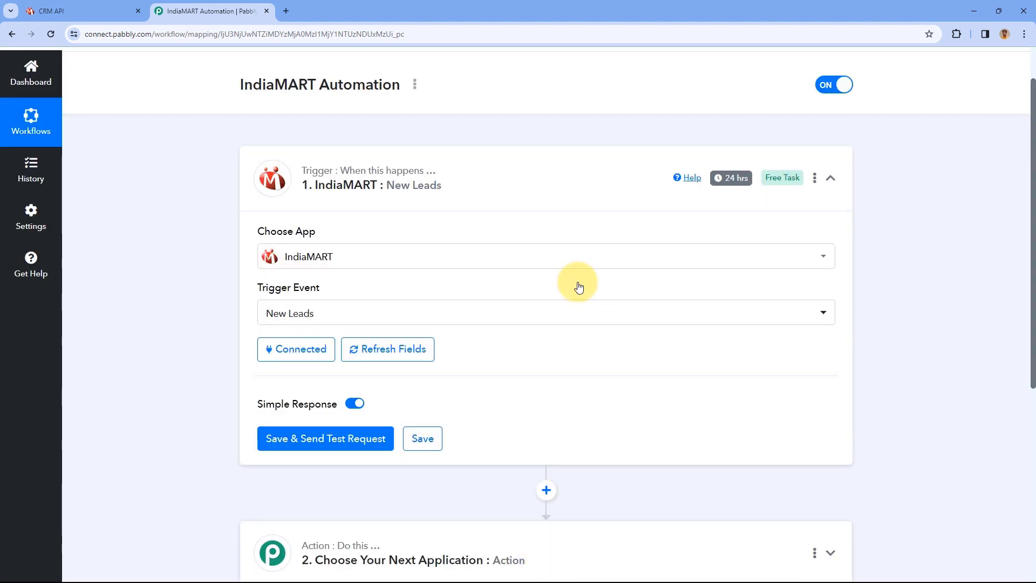
Save the IndiaMART trigger and send a test request to capture a lead, keeping Simple Response on.
{"action": "scroll", "coordinate": [202, 305], "scroll_direction": "down", "scroll_amount": 1}
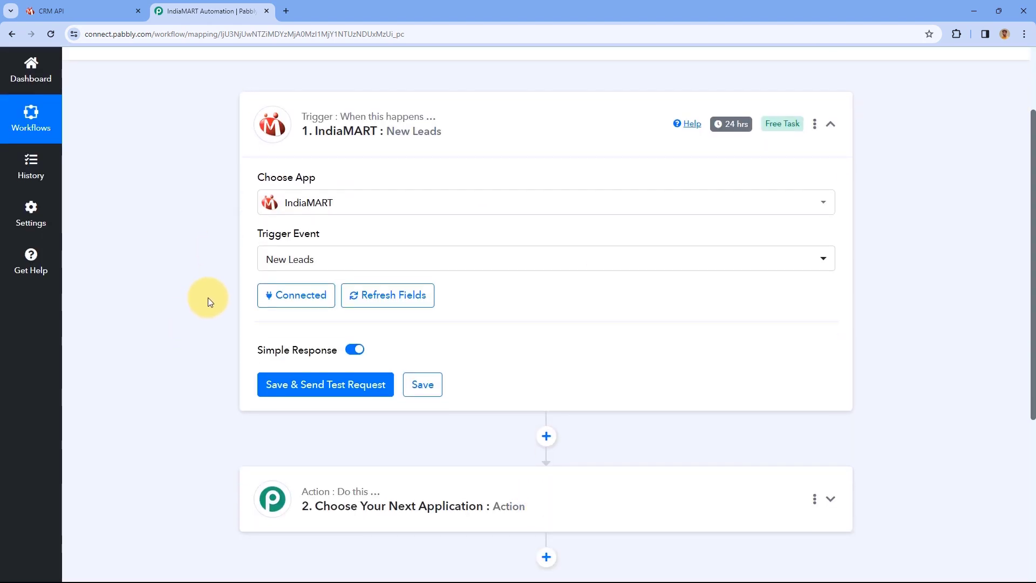
{"action": "scroll", "coordinate": [208, 296], "scroll_direction": "down", "scroll_amount": 2}
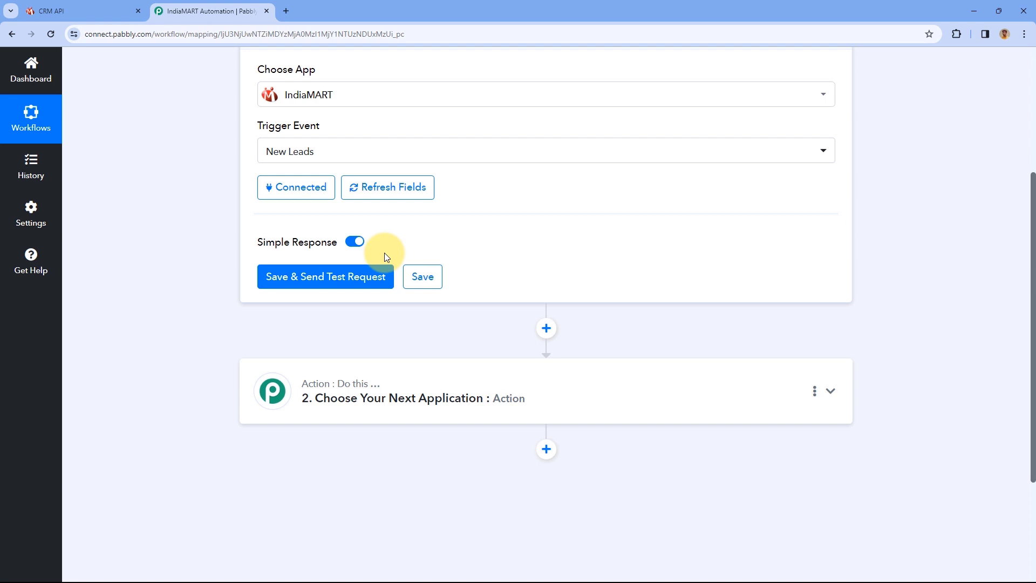
{"action": "left_click", "coordinate": [335, 274]}
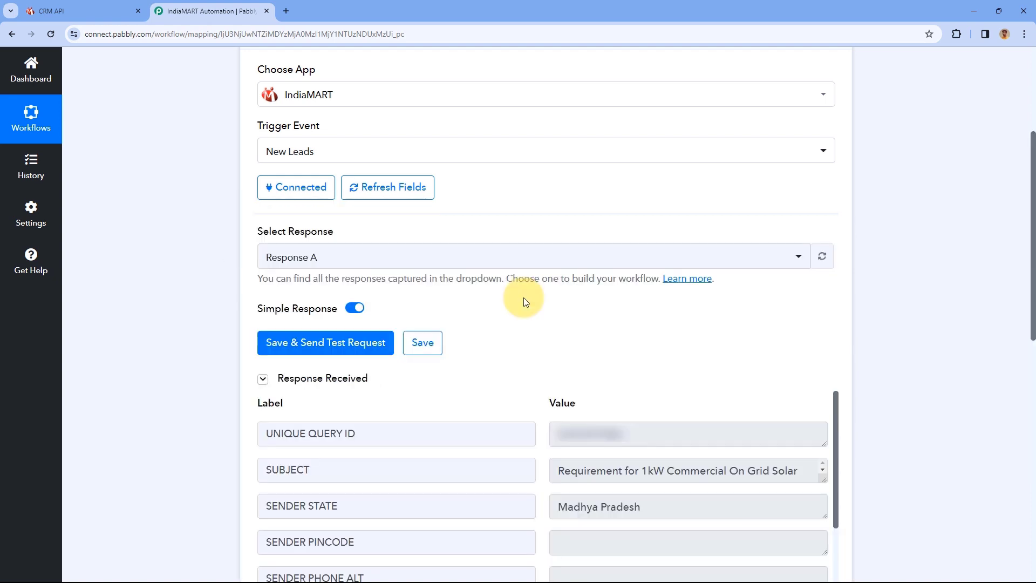
Examine the query ID, full subject and sender state in the received IndiaMART lead response.
{"action": "scroll", "coordinate": [524, 297], "scroll_direction": "down", "scroll_amount": 1}
{"action": "scroll", "coordinate": [524, 297], "scroll_direction": "down", "scroll_amount": 1}
{"action": "scroll", "coordinate": [521, 258], "scroll_direction": "down", "scroll_amount": 3}
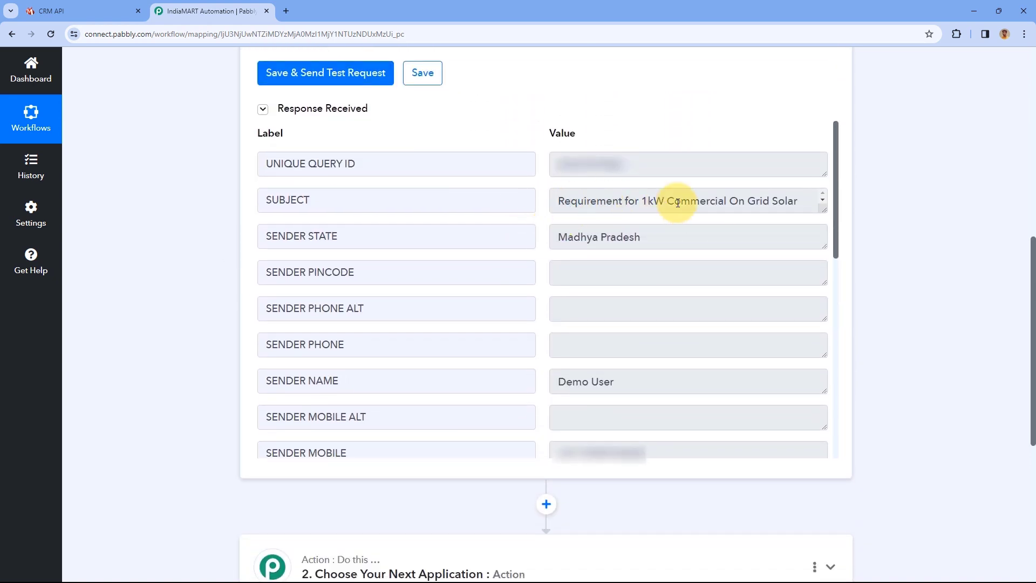
{"action": "left_click_drag", "start_coordinate": [824, 211], "coordinate": [826, 246]}
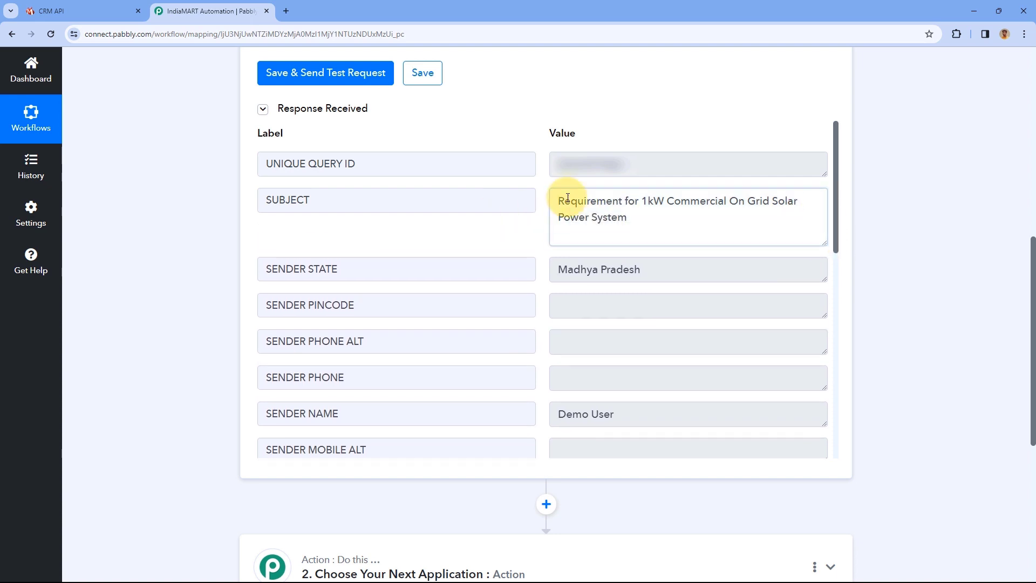
{"action": "triple_click", "coordinate": [550, 196]}
{"action": "left_click", "coordinate": [546, 185]}
{"action": "left_click_drag", "start_coordinate": [641, 166], "coordinate": [539, 171]}
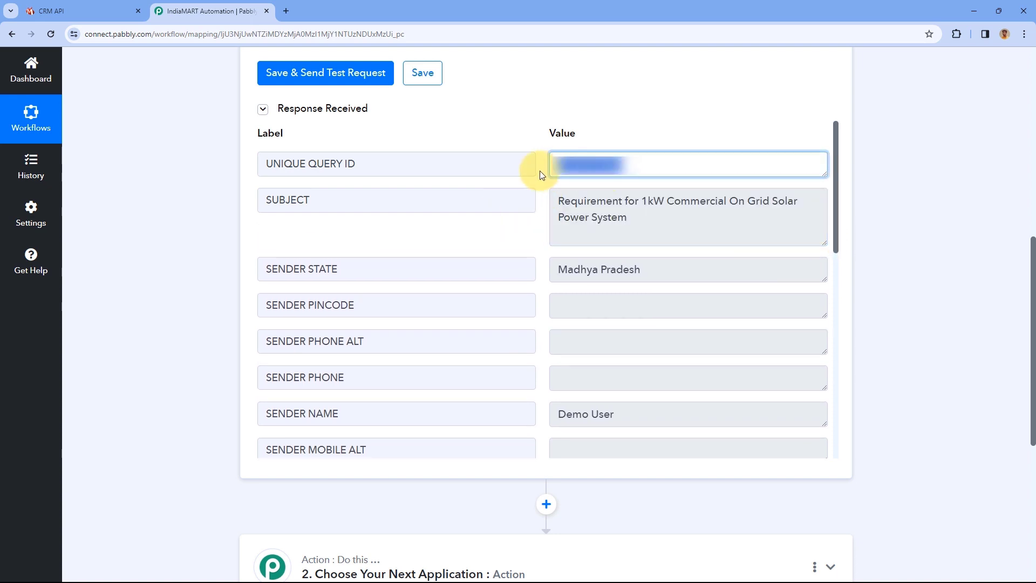
{"action": "left_click_drag", "start_coordinate": [552, 269], "coordinate": [652, 268]}
{"action": "left_click", "coordinate": [540, 250]}
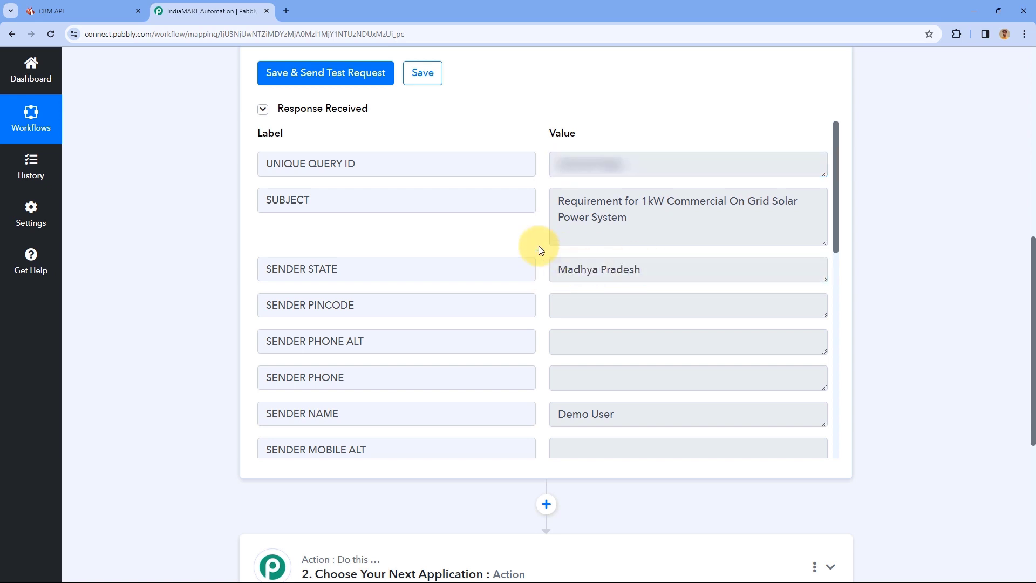
Examine the lead's sender name, mobile, email, city and address, plus the query details at the end of the response.
{"action": "scroll", "coordinate": [540, 249], "scroll_direction": "down", "scroll_amount": 2}
{"action": "left_click_drag", "start_coordinate": [631, 298], "coordinate": [562, 303]}
{"action": "left_click_drag", "start_coordinate": [662, 377], "coordinate": [541, 375]}
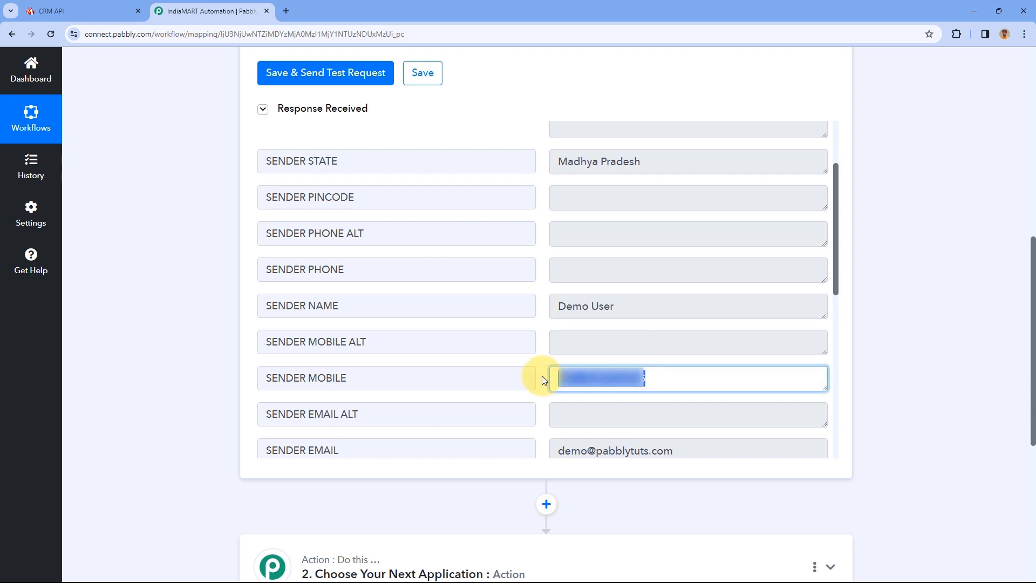
{"action": "left_click_drag", "start_coordinate": [674, 451], "coordinate": [541, 449]}
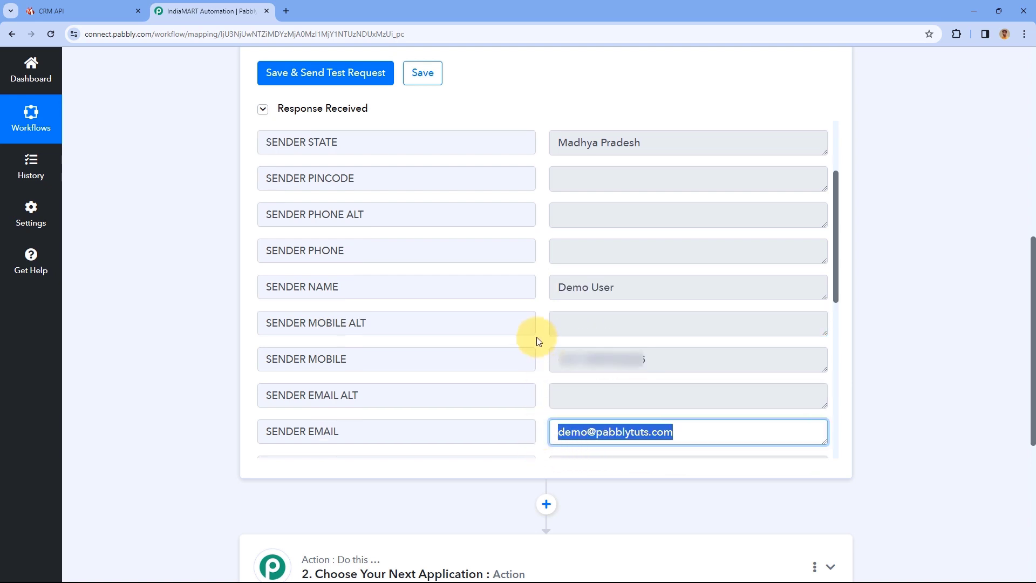
{"action": "scroll", "coordinate": [541, 333], "scroll_direction": "down", "scroll_amount": 5}
{"action": "left_click_drag", "start_coordinate": [616, 221], "coordinate": [542, 218]}
{"action": "left_click_drag", "start_coordinate": [688, 252], "coordinate": [552, 255]}
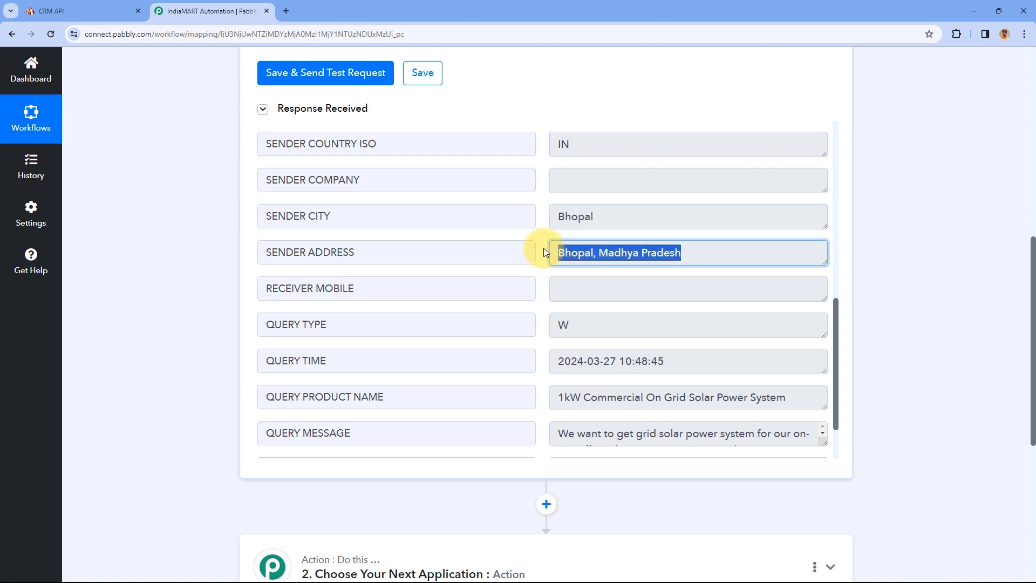
{"action": "left_click", "coordinate": [544, 252]}
{"action": "scroll", "coordinate": [543, 252], "scroll_direction": "down", "scroll_amount": 2}
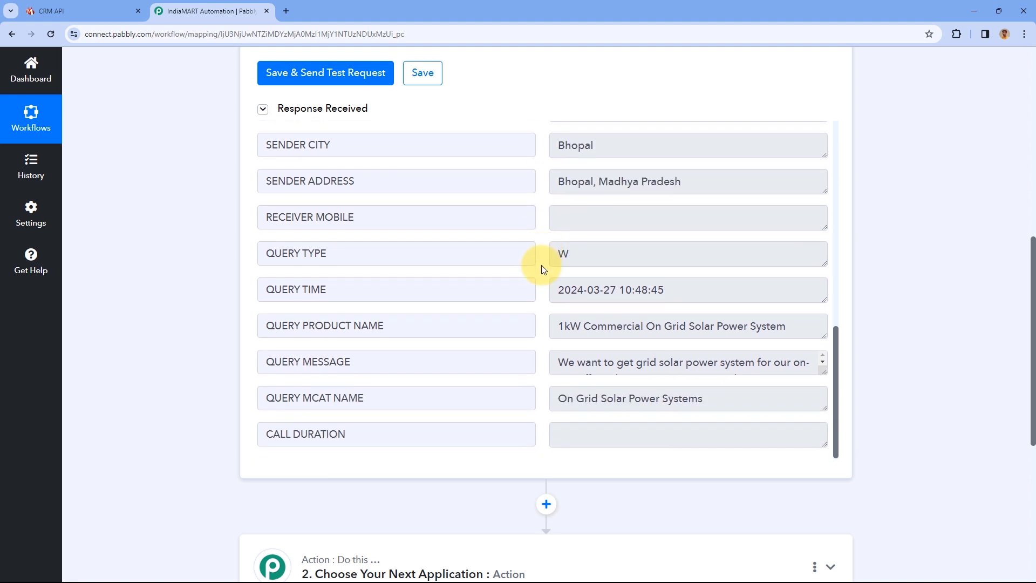
{"action": "scroll", "coordinate": [724, 331], "scroll_direction": "down", "scroll_amount": 2}
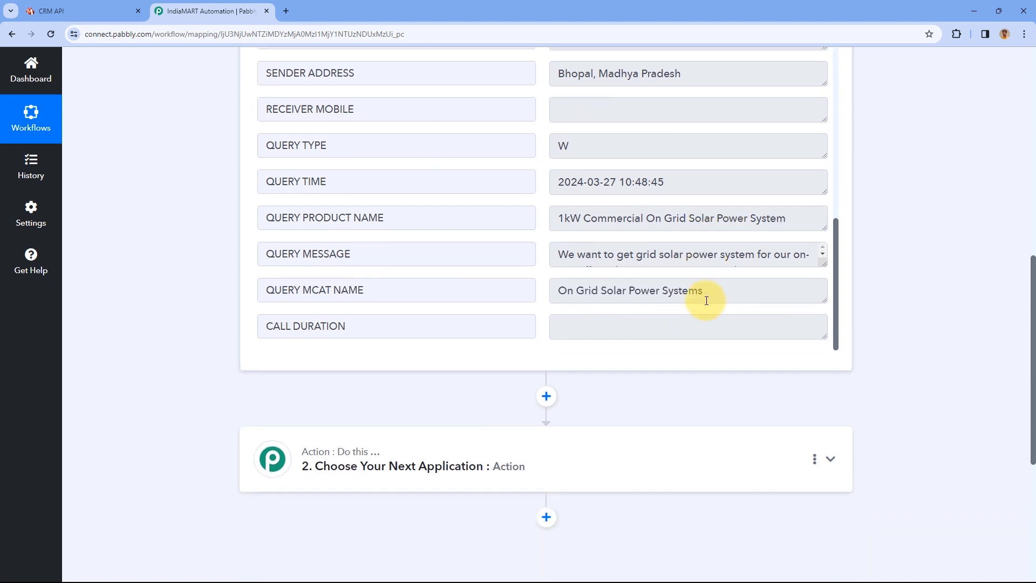
Examine the full query message and the remaining fields of the received IndiaMART lead response.
{"action": "left_click_drag", "start_coordinate": [823, 264], "coordinate": [824, 320]}
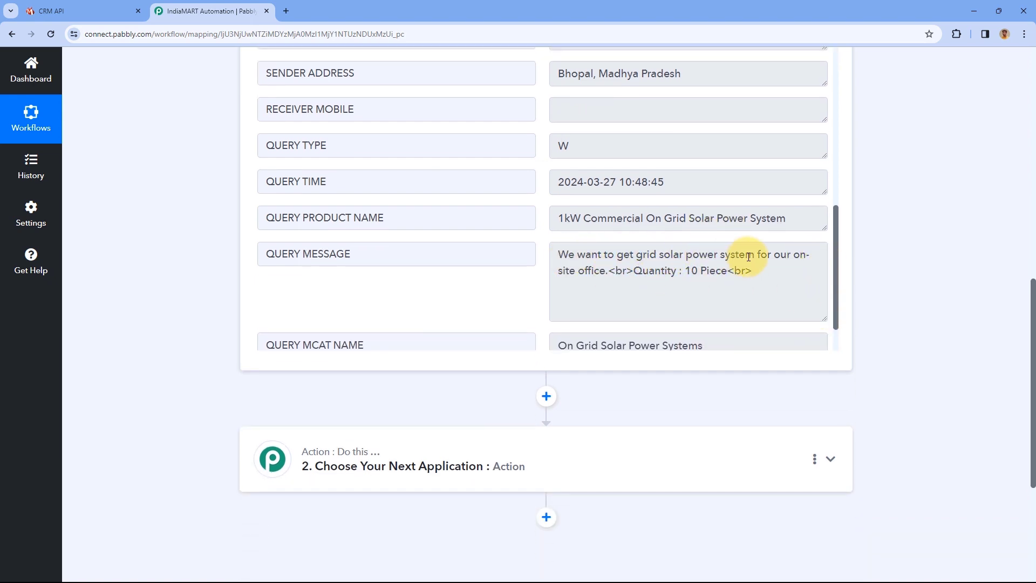
{"action": "scroll", "coordinate": [626, 274], "scroll_direction": "down", "scroll_amount": 1}
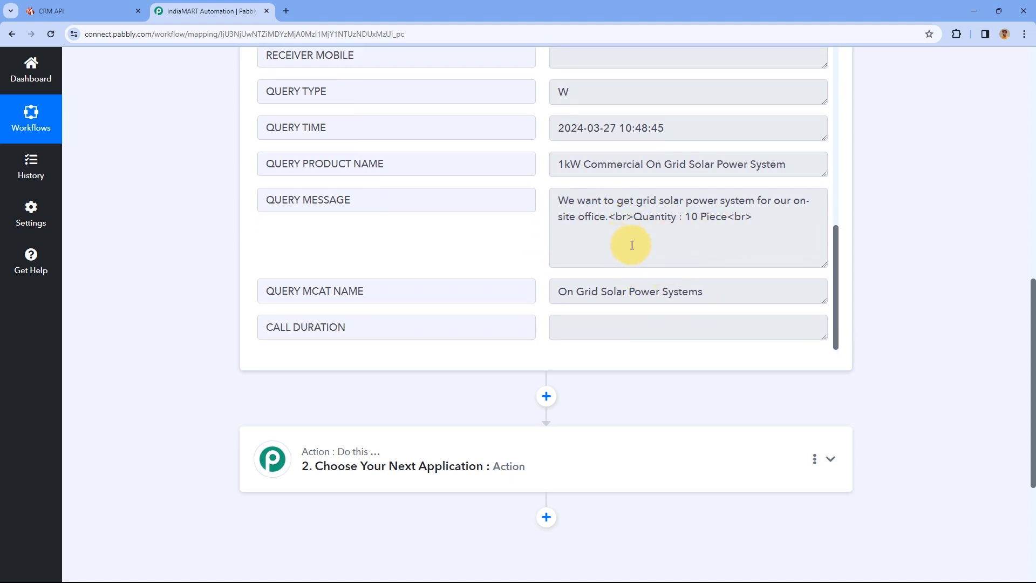
{"action": "scroll", "coordinate": [224, 241], "scroll_direction": "up", "scroll_amount": 6}
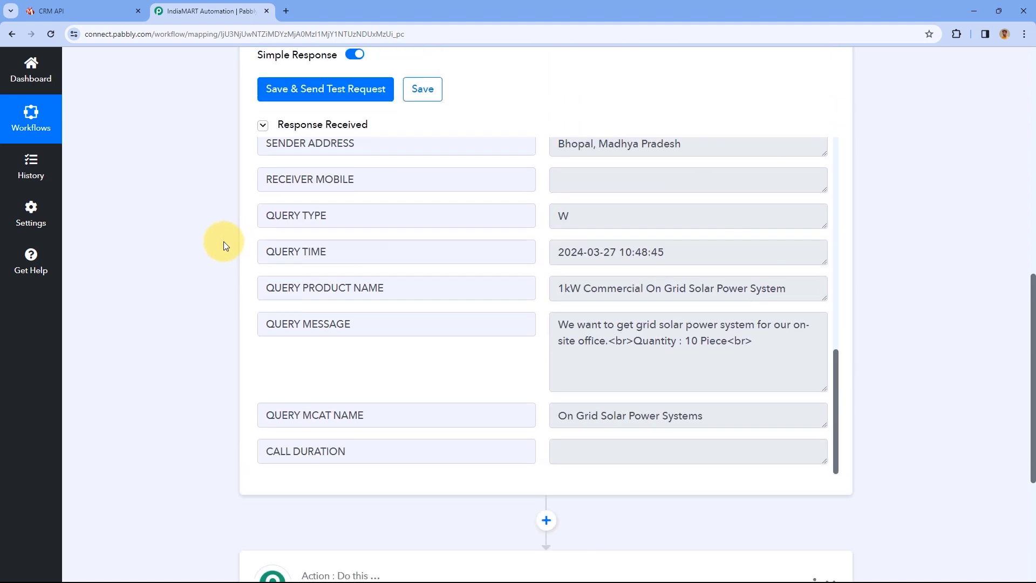
{"action": "scroll", "coordinate": [569, 407], "scroll_direction": "up", "scroll_amount": 10}
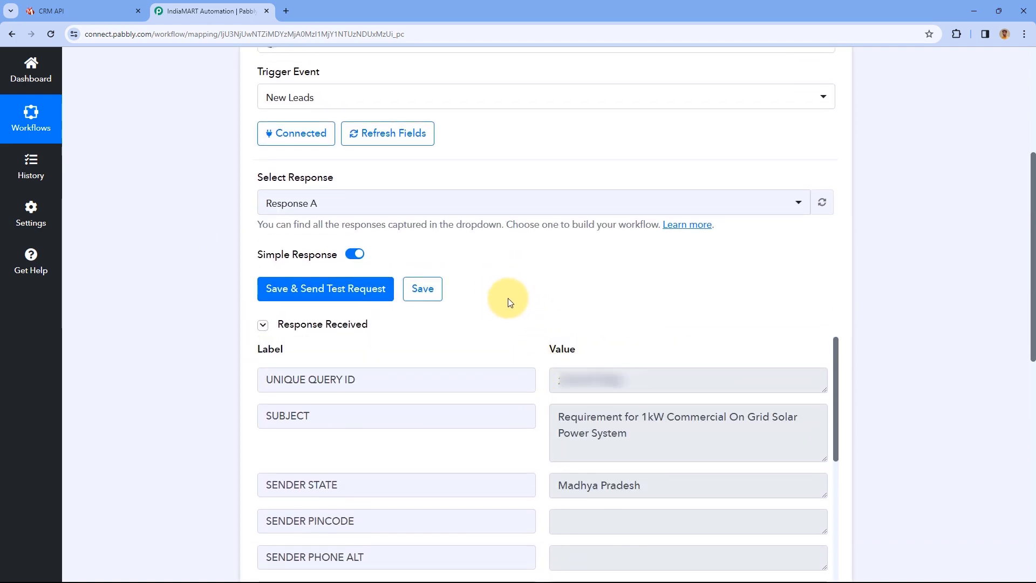
{"action": "scroll", "coordinate": [507, 298], "scroll_direction": "up", "scroll_amount": 5}
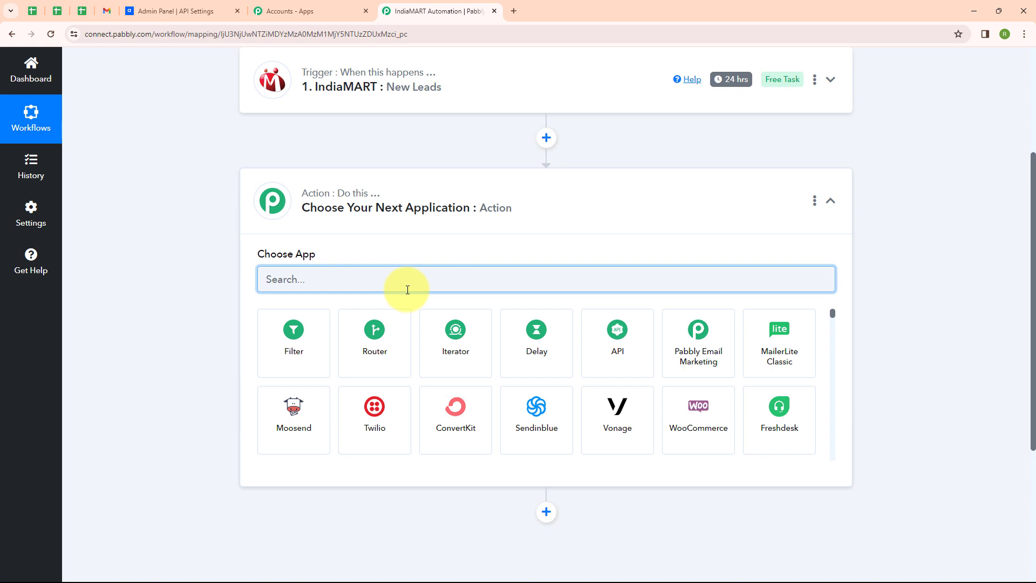
Choose Text Formatter by Pabbly as the action application with Split Text as the action event.
{"action": "type", "text": "ext"}
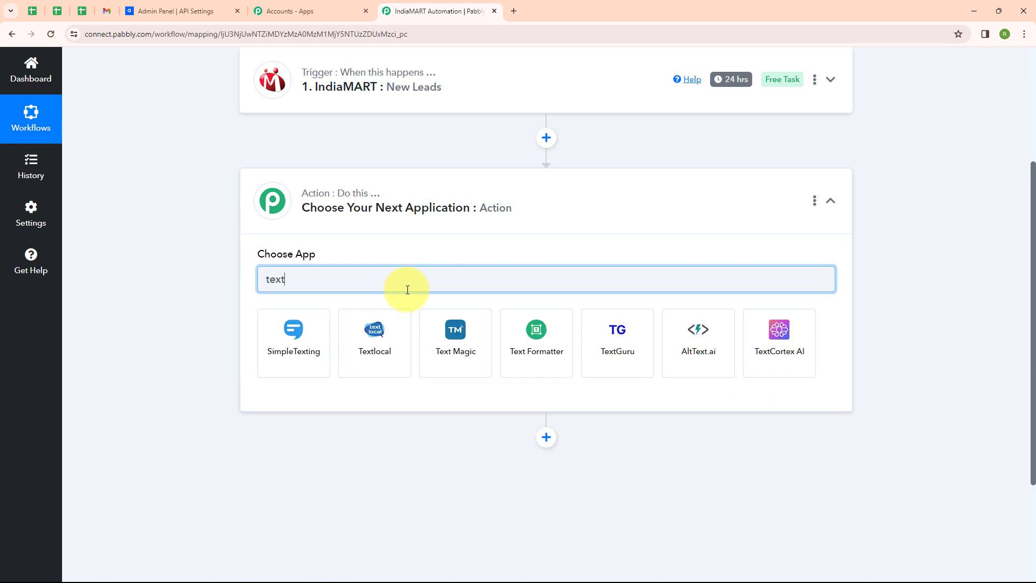
{"action": "left_click", "coordinate": [561, 362]}
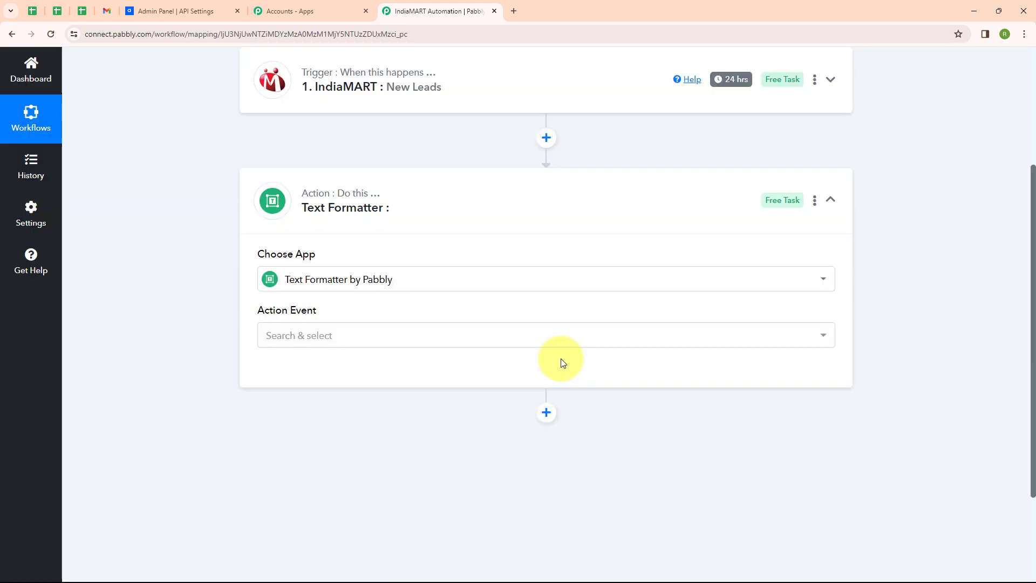
{"action": "left_click", "coordinate": [395, 338]}
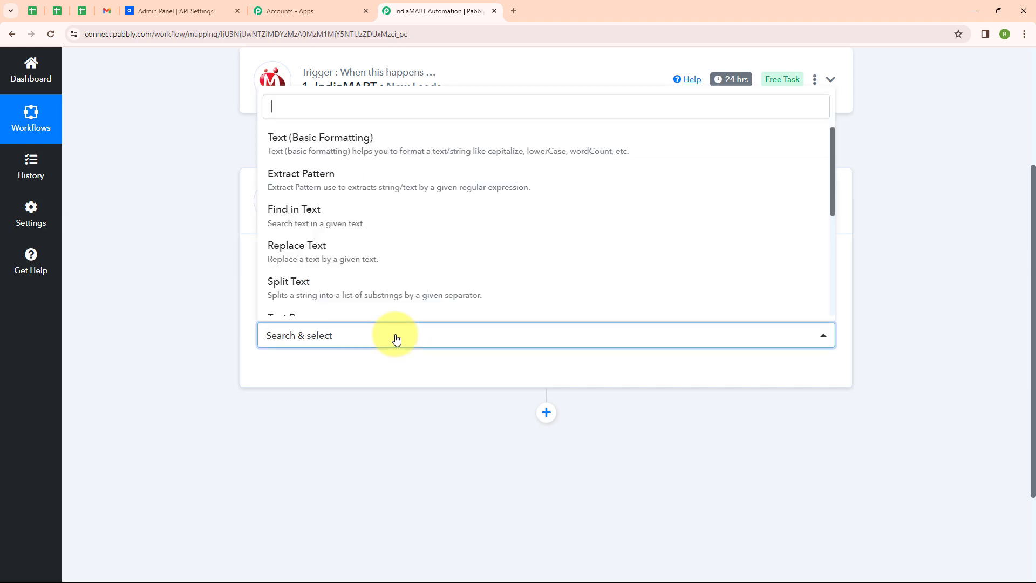
{"action": "left_click", "coordinate": [395, 304]}
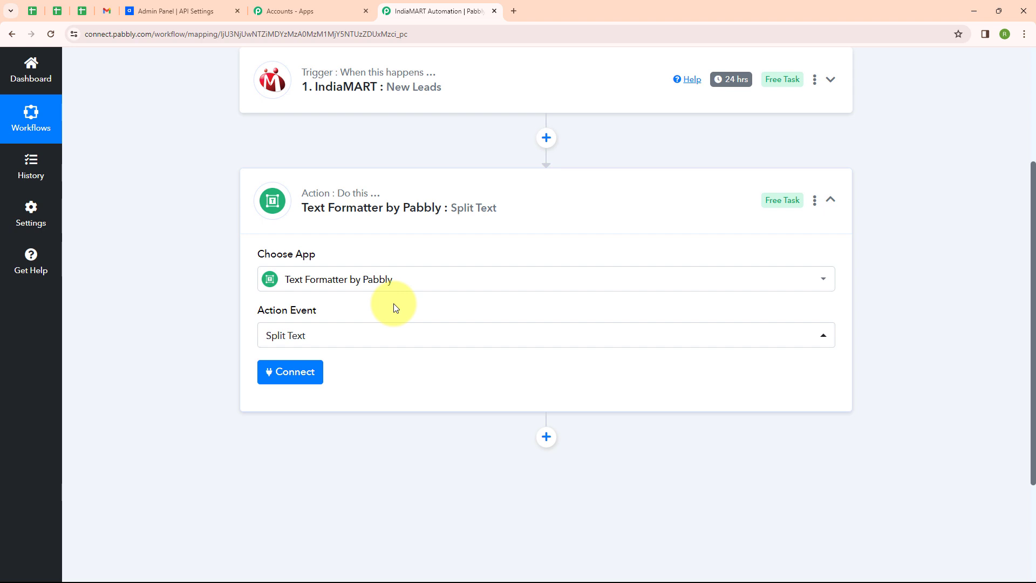
{"action": "left_click", "coordinate": [400, 332]}
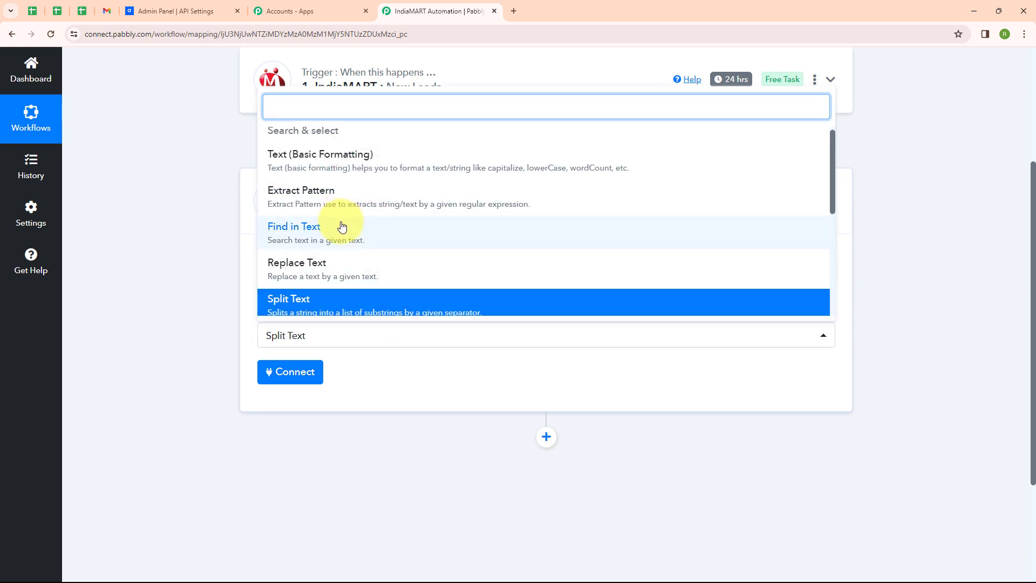
{"action": "scroll", "coordinate": [377, 215], "scroll_direction": "down", "scroll_amount": 3}
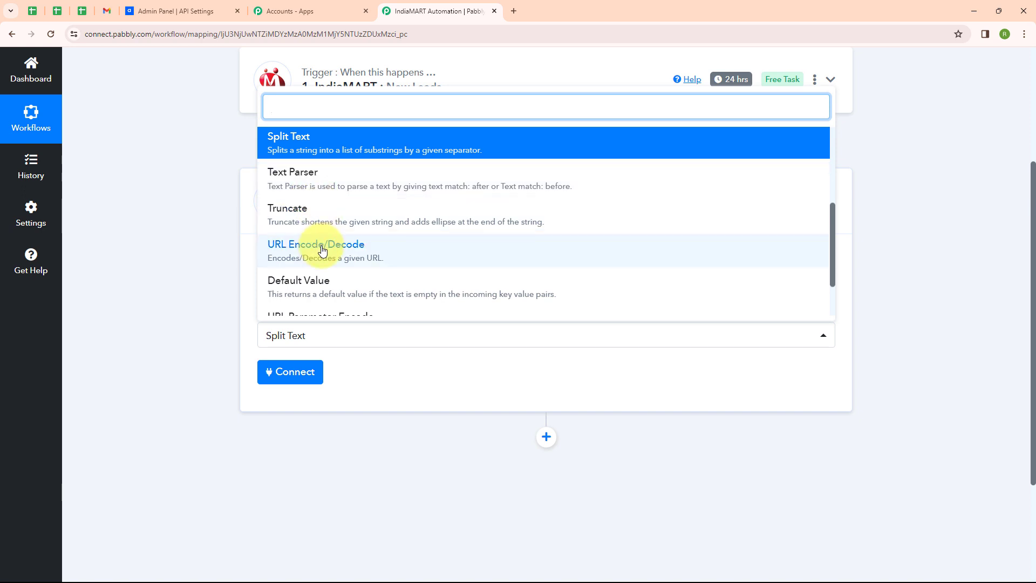
{"action": "left_click", "coordinate": [207, 255]}
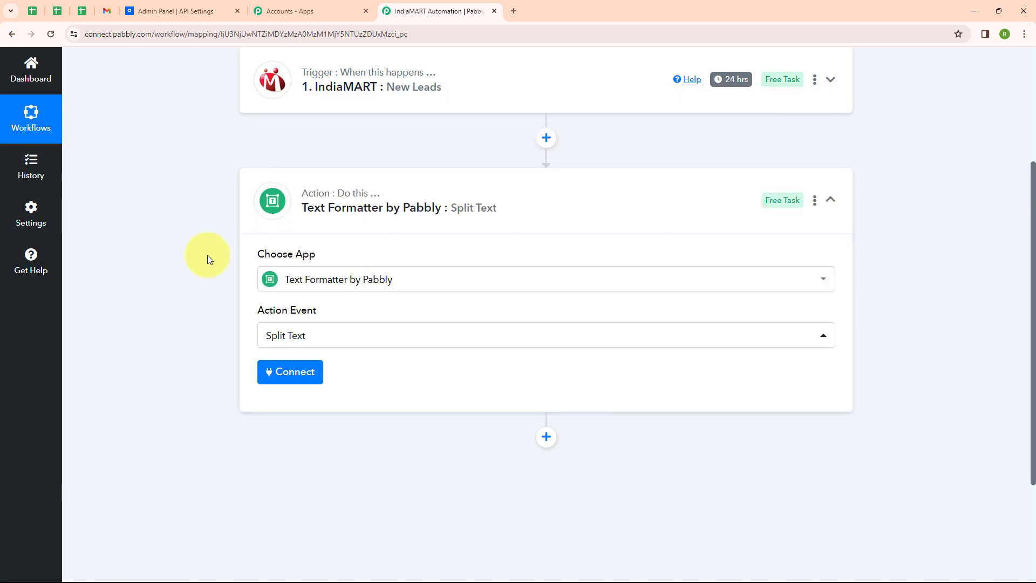
Connect the Split Text action and map the IndiaMART lead's SENDER NAME as the text to split.
{"action": "left_click", "coordinate": [284, 374]}
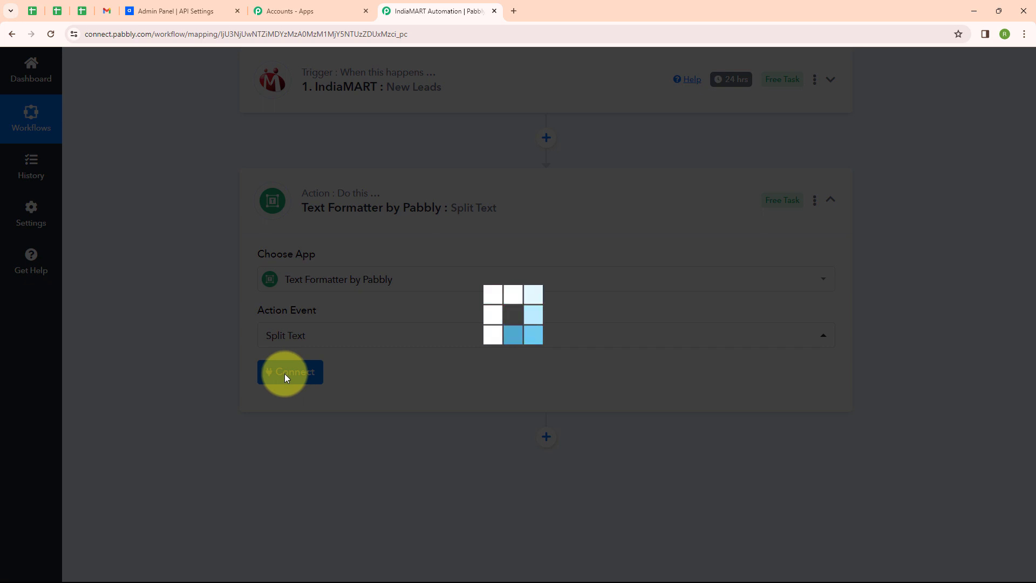
{"action": "scroll", "coordinate": [291, 324], "scroll_direction": "down", "scroll_amount": 3}
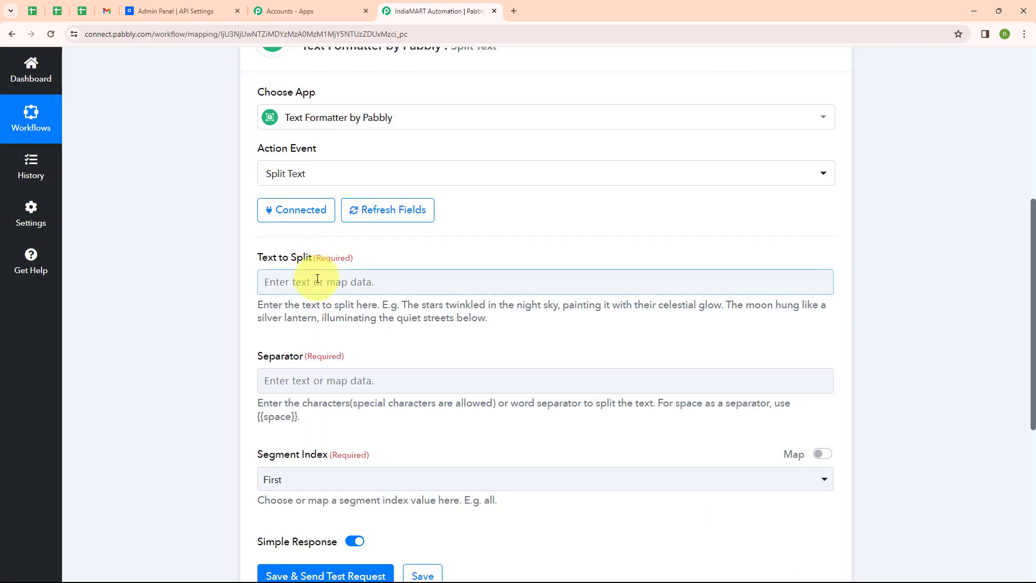
{"action": "left_click", "coordinate": [318, 278]}
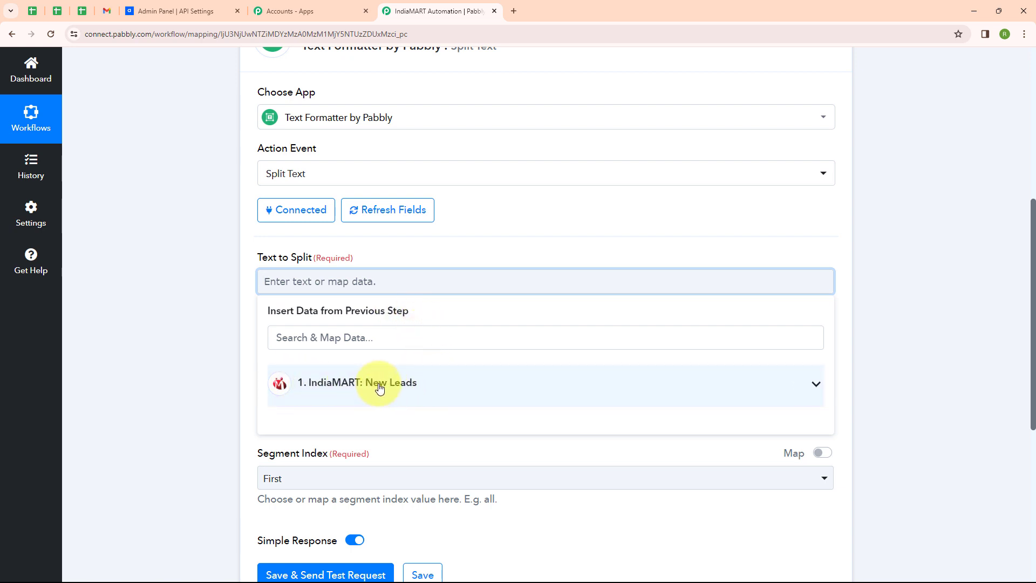
{"action": "left_click", "coordinate": [352, 338]}
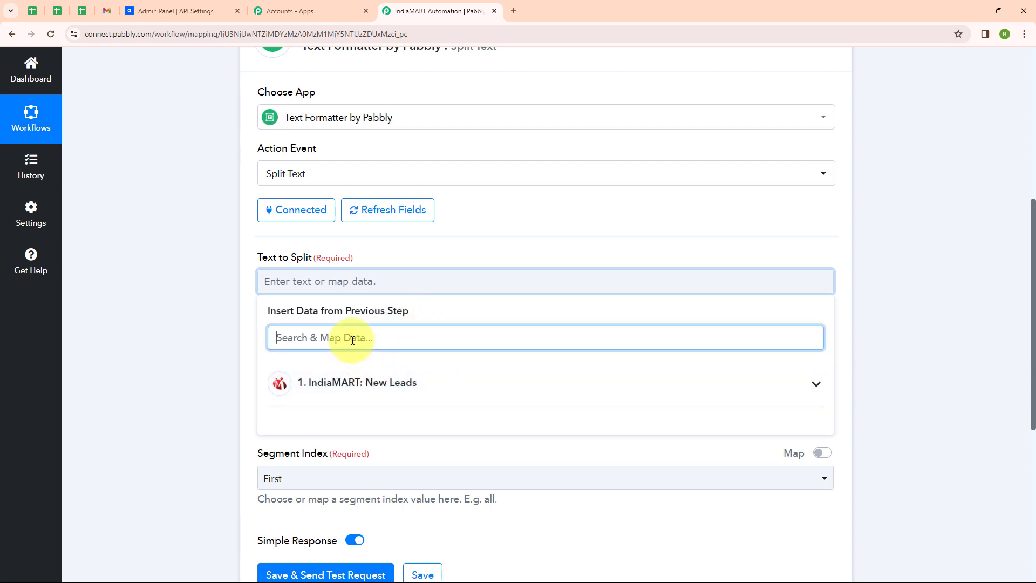
{"action": "type", "text": "Nam"}
{"action": "left_click", "coordinate": [356, 419]}
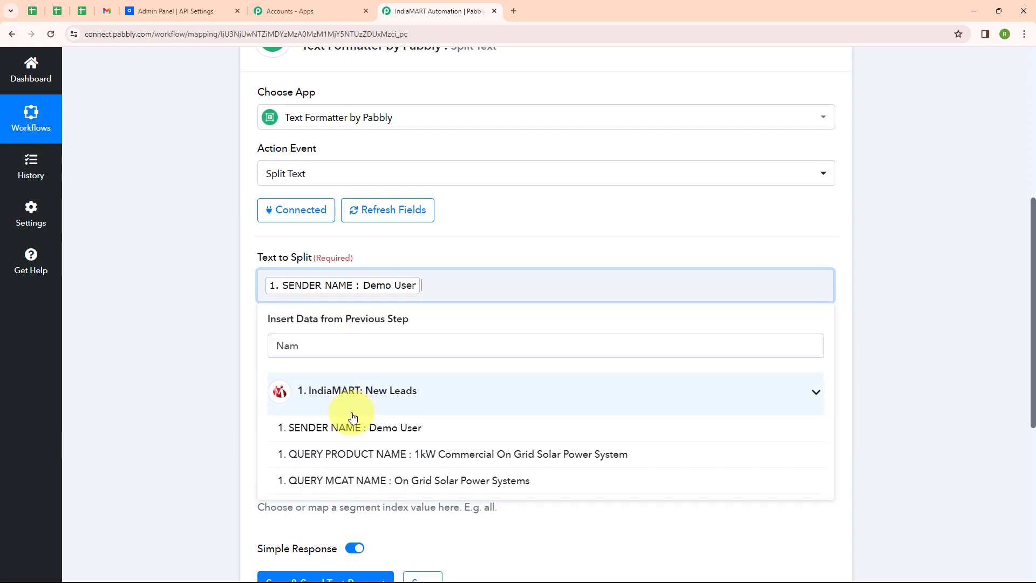
{"action": "left_click", "coordinate": [203, 366]}
Set the Split Text separator to {{space}} and the segment index to All.
{"action": "scroll", "coordinate": [379, 327], "scroll_direction": "down", "scroll_amount": 2}
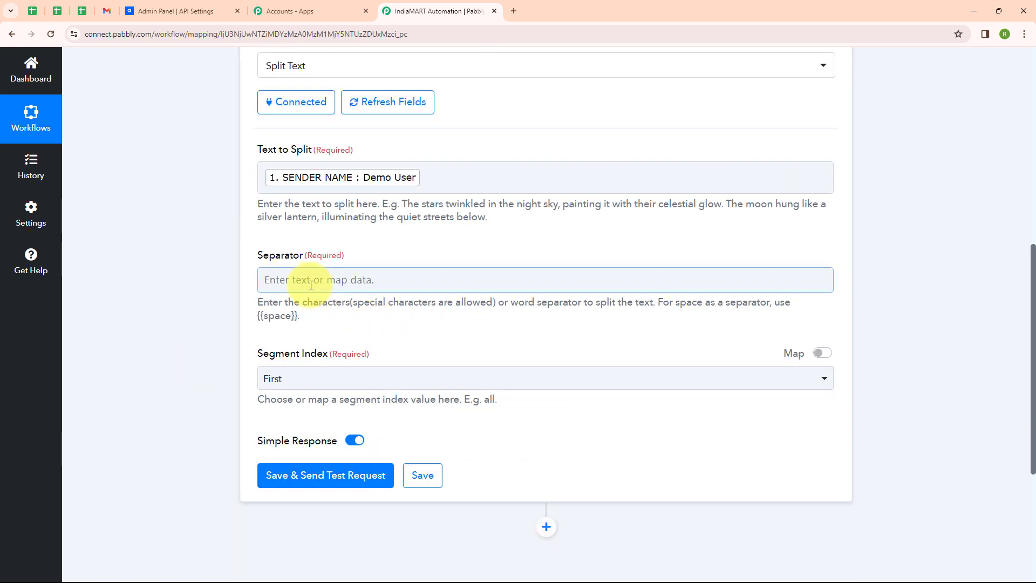
{"action": "left_click", "coordinate": [311, 284]}
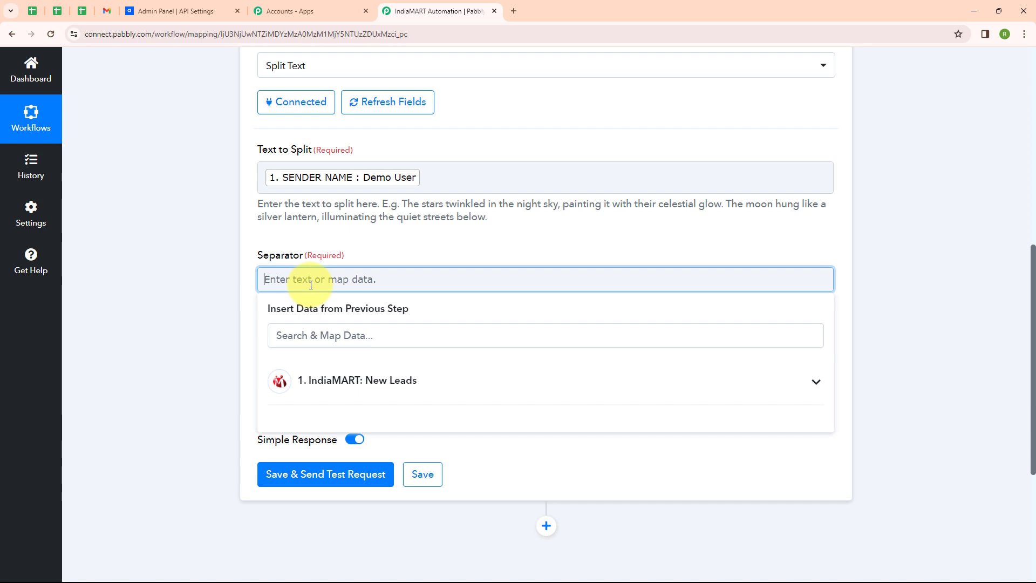
{"action": "type", "text": "{{space}}"}
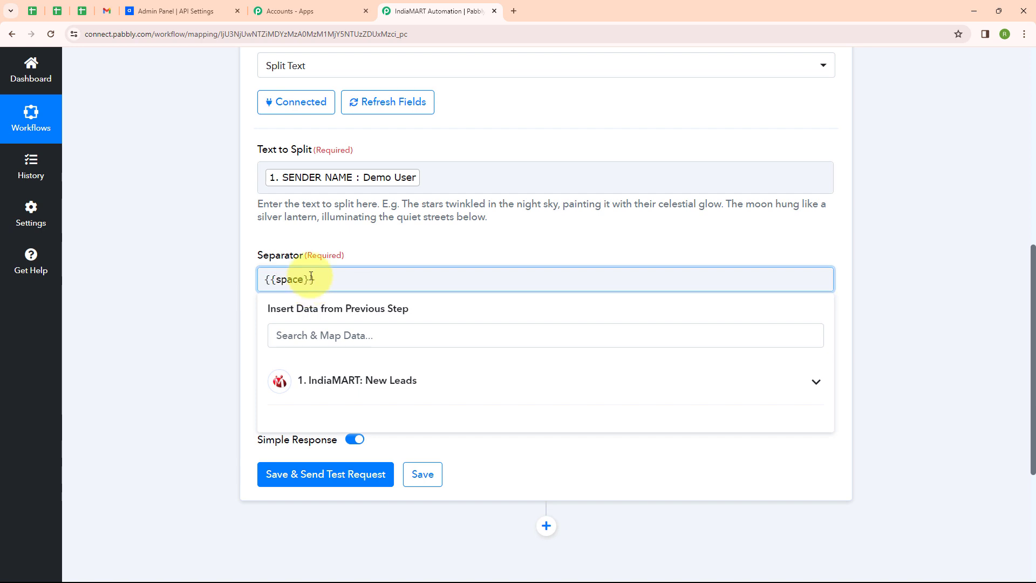
{"action": "left_click", "coordinate": [439, 248]}
{"action": "scroll", "coordinate": [398, 266], "scroll_direction": "down", "scroll_amount": 3}
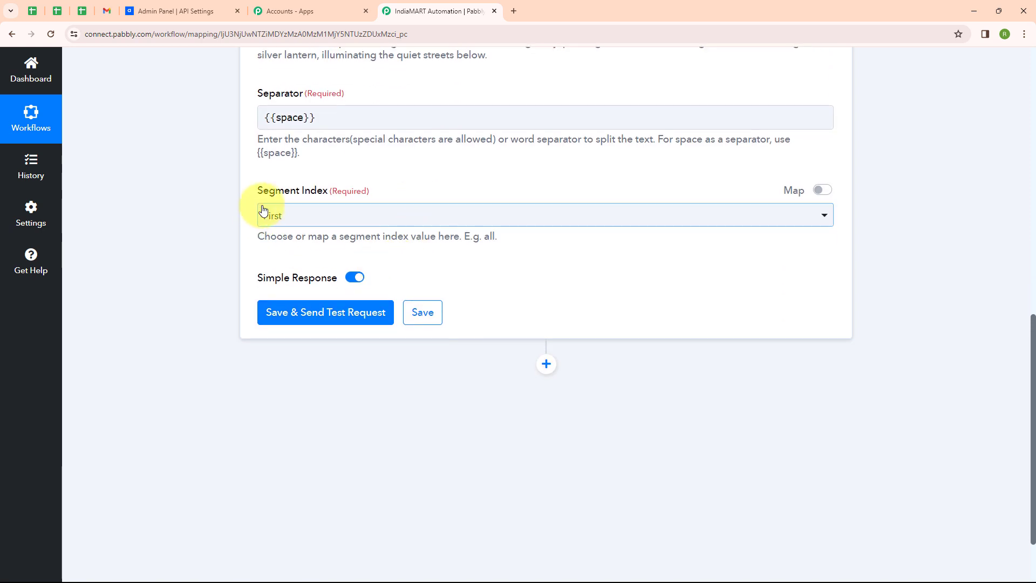
{"action": "left_click", "coordinate": [310, 217]}
{"action": "left_click", "coordinate": [300, 371]}
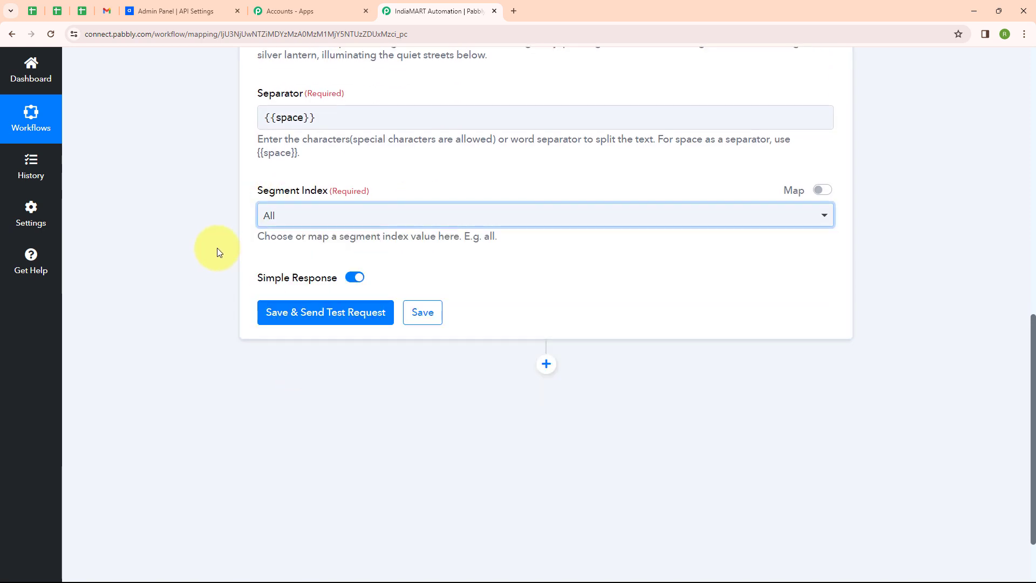
Save the Split Text action, send a test request and check the separated parts of the name in the response.
{"action": "left_click", "coordinate": [316, 319]}
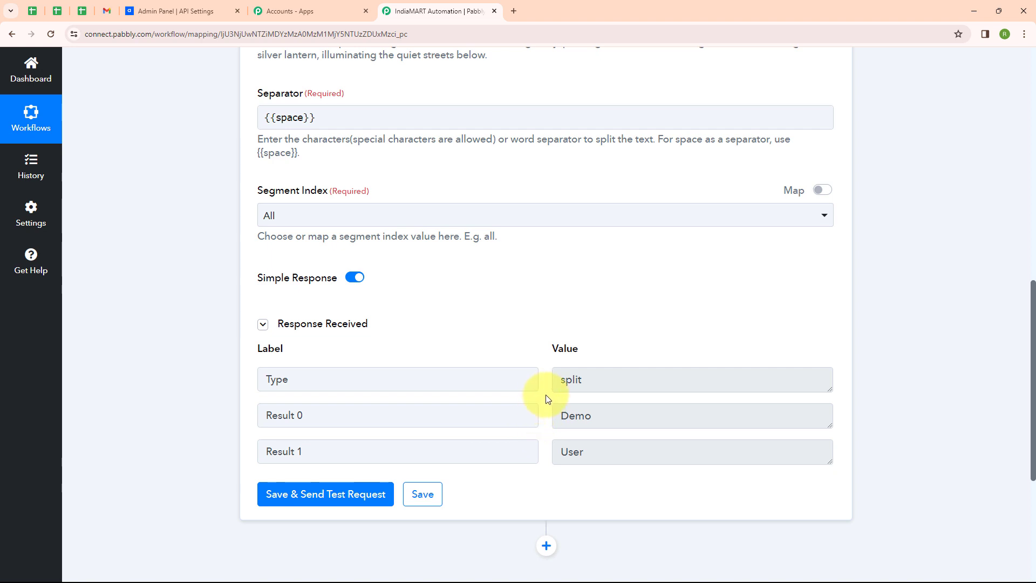
{"action": "left_click_drag", "start_coordinate": [556, 416], "coordinate": [552, 446]}
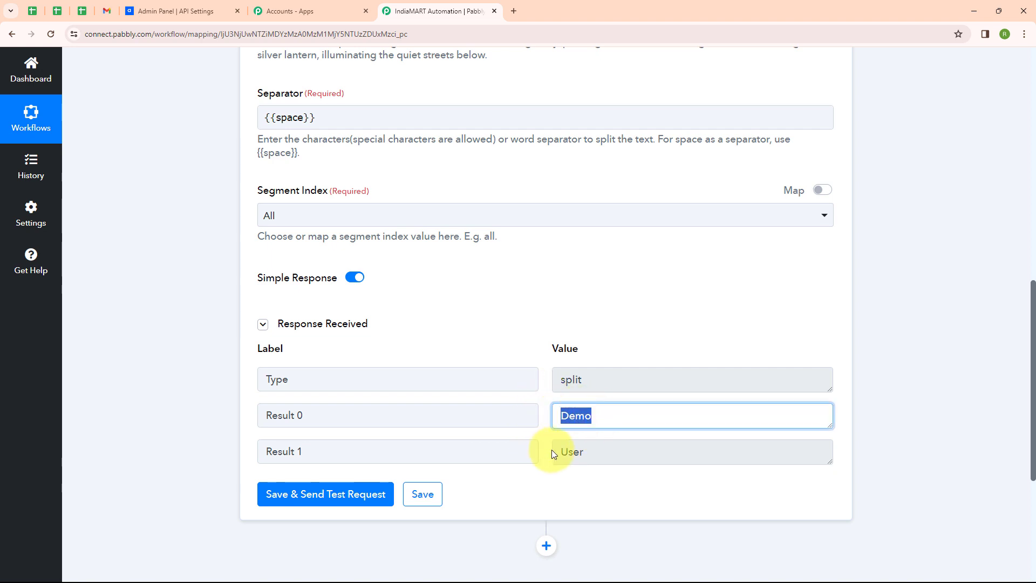
{"action": "double_click", "coordinate": [555, 451]}
{"action": "left_click", "coordinate": [534, 348]}
Add an Agiled action step with the Create Contact event and start adding a new Agiled connection.
{"action": "scroll", "coordinate": [535, 356], "scroll_direction": "down", "scroll_amount": 3}
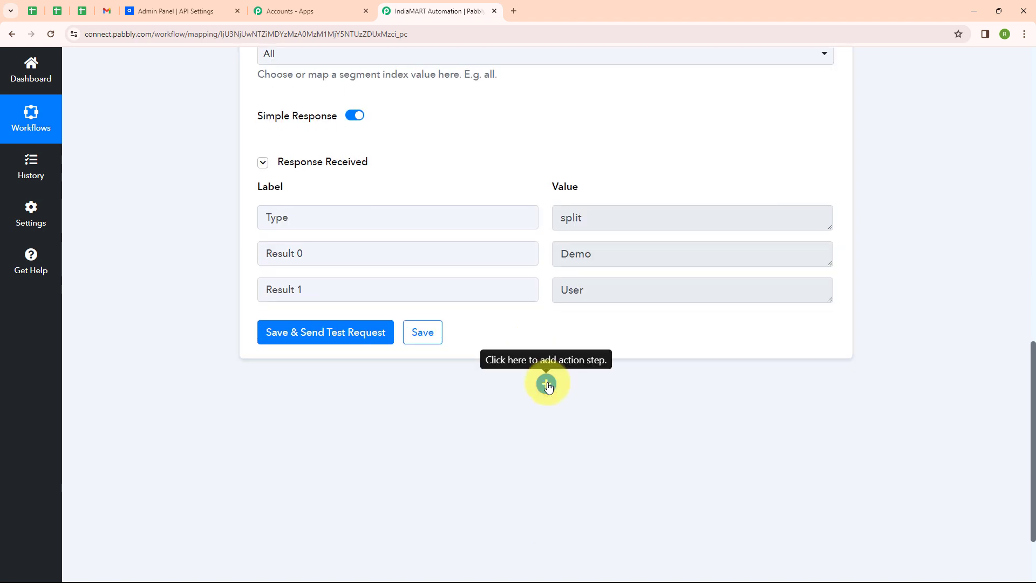
{"action": "left_click", "coordinate": [546, 384]}
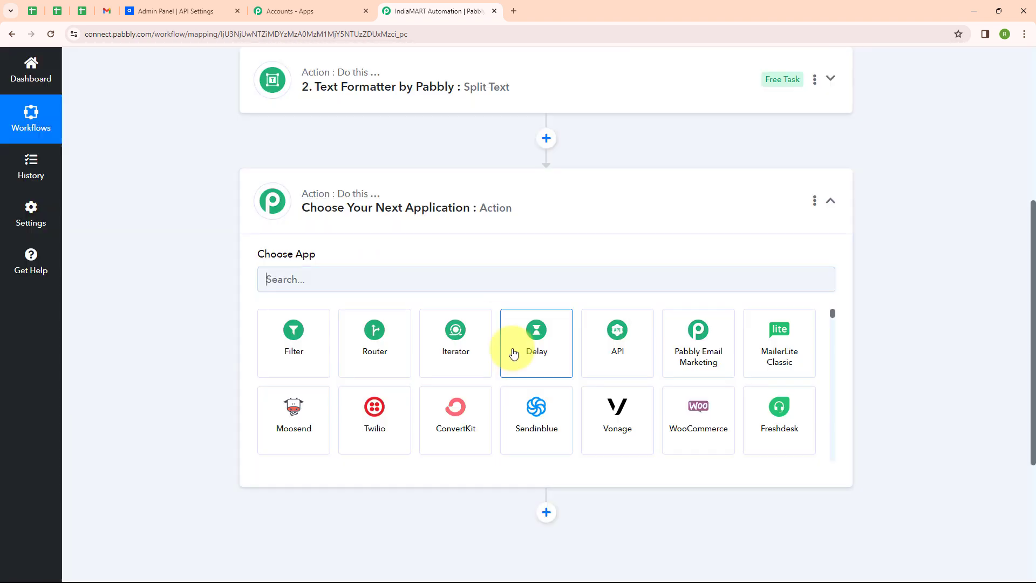
{"action": "type", "text": "Agil"}
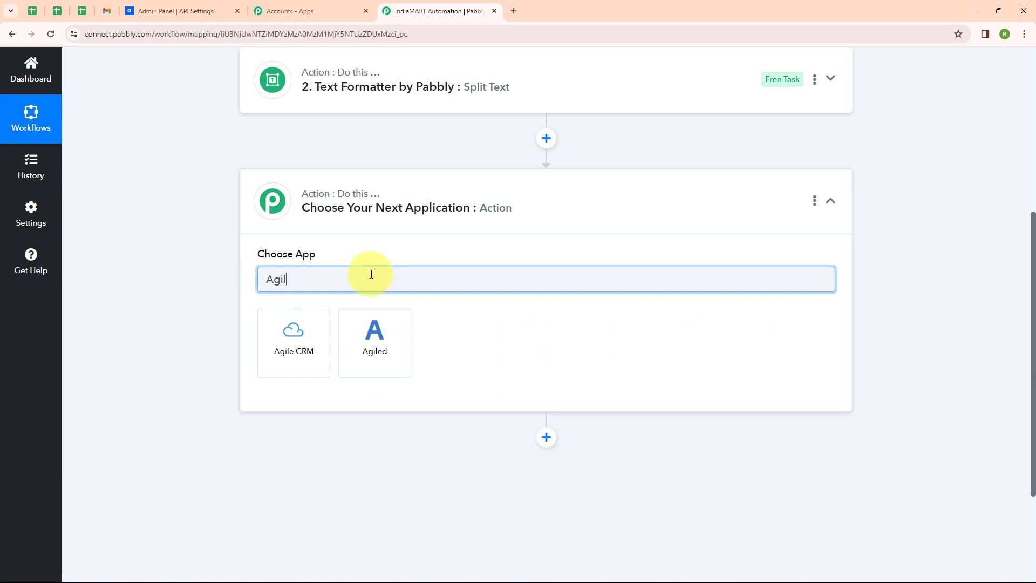
{"action": "left_click", "coordinate": [382, 336]}
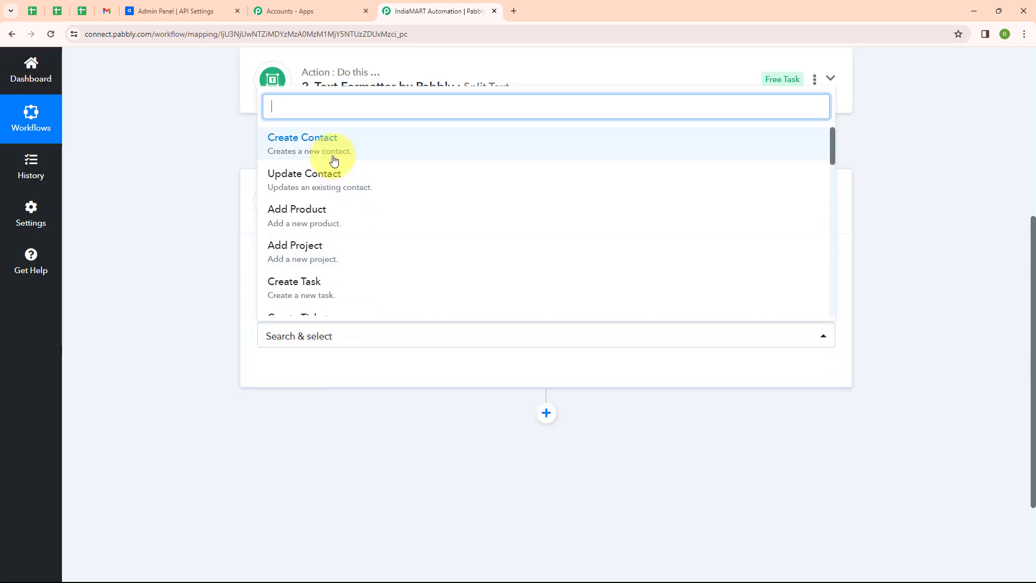
{"action": "left_click", "coordinate": [333, 160]}
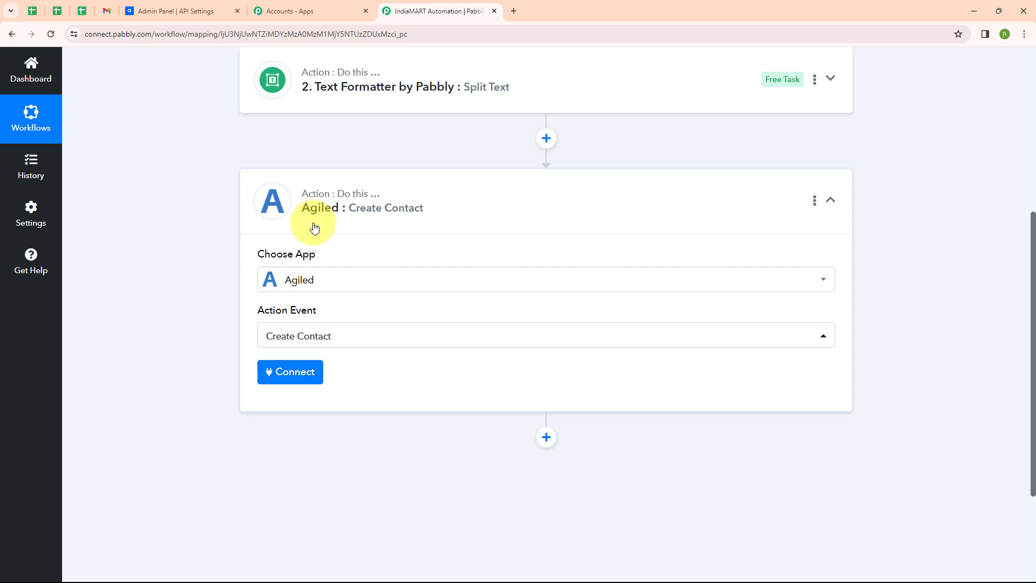
{"action": "left_click", "coordinate": [276, 380]}
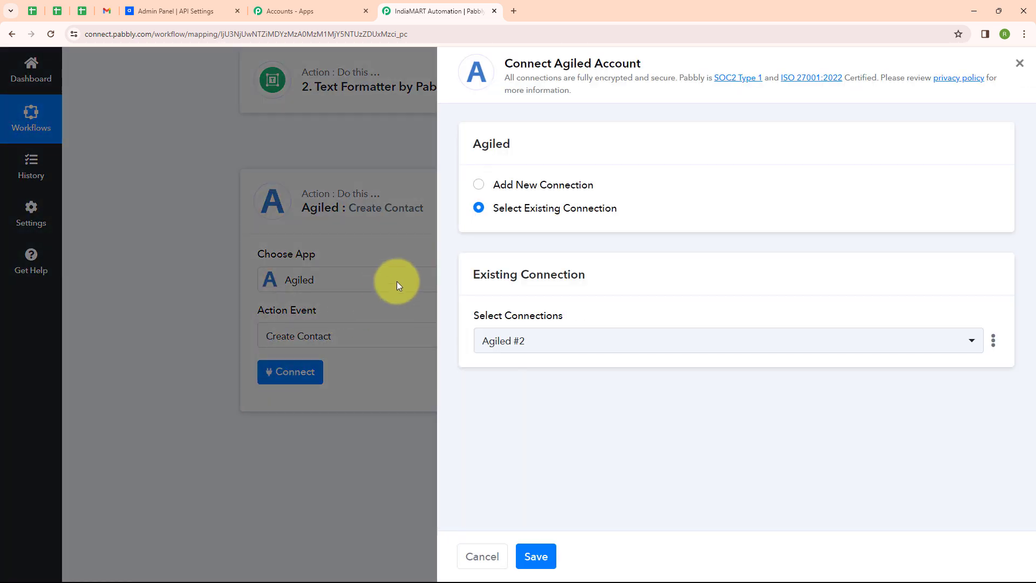
{"action": "left_click", "coordinate": [479, 185]}
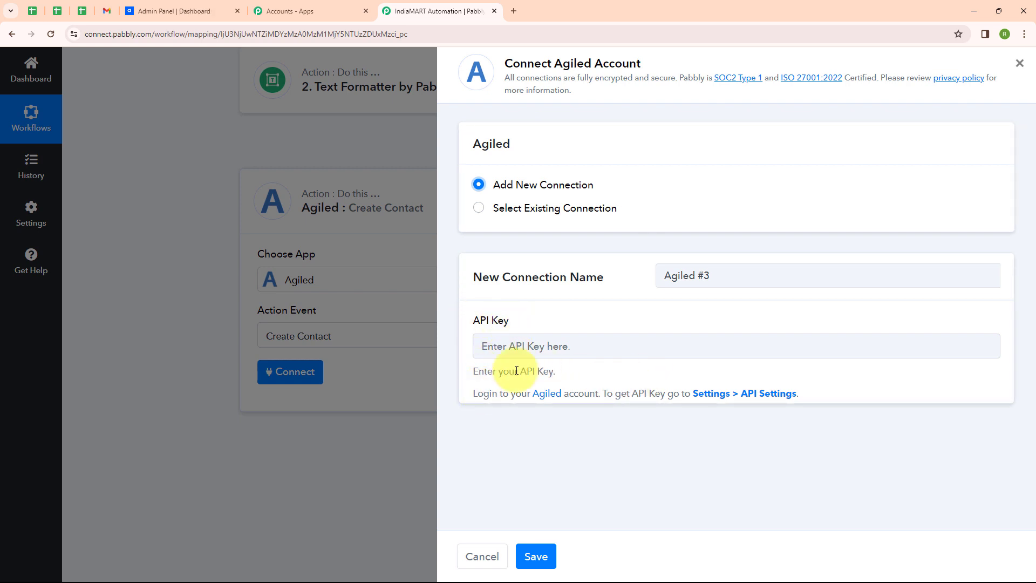
Switch to Agiled, open the account's API settings, reset the API key and copy the new one.
{"action": "left_click", "coordinate": [200, 4]}
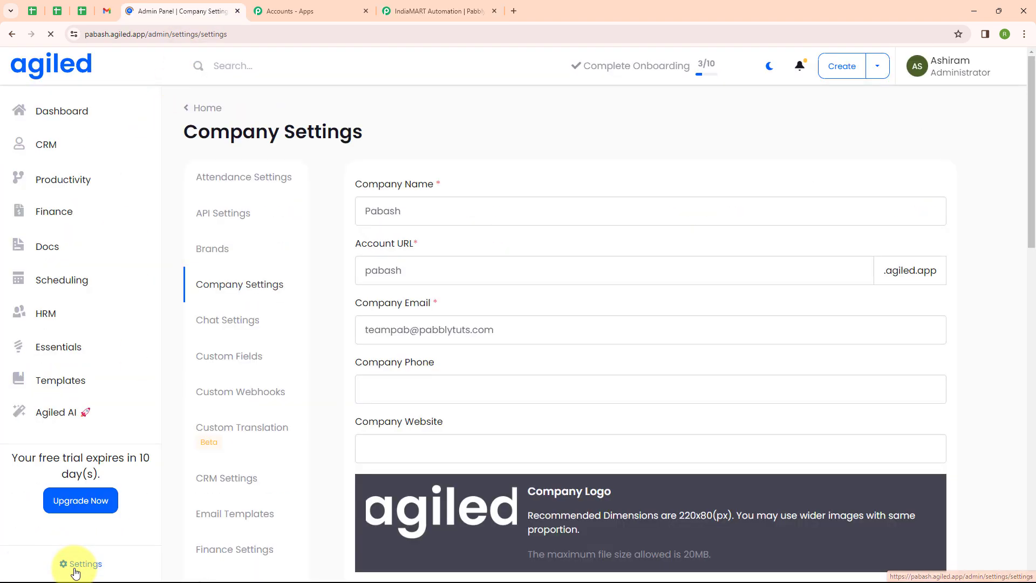
{"action": "left_click", "coordinate": [218, 214]}
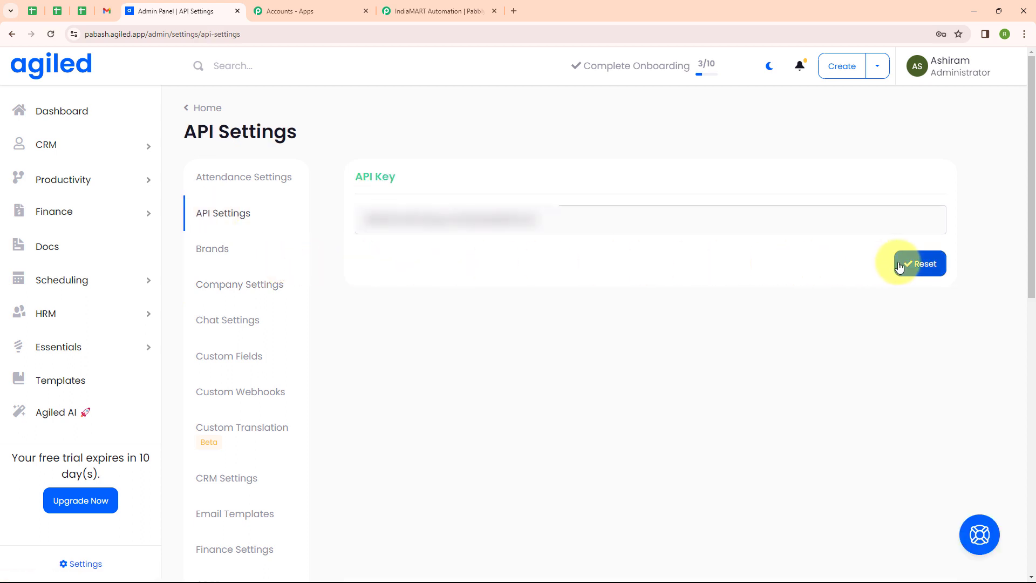
{"action": "left_click", "coordinate": [899, 266]}
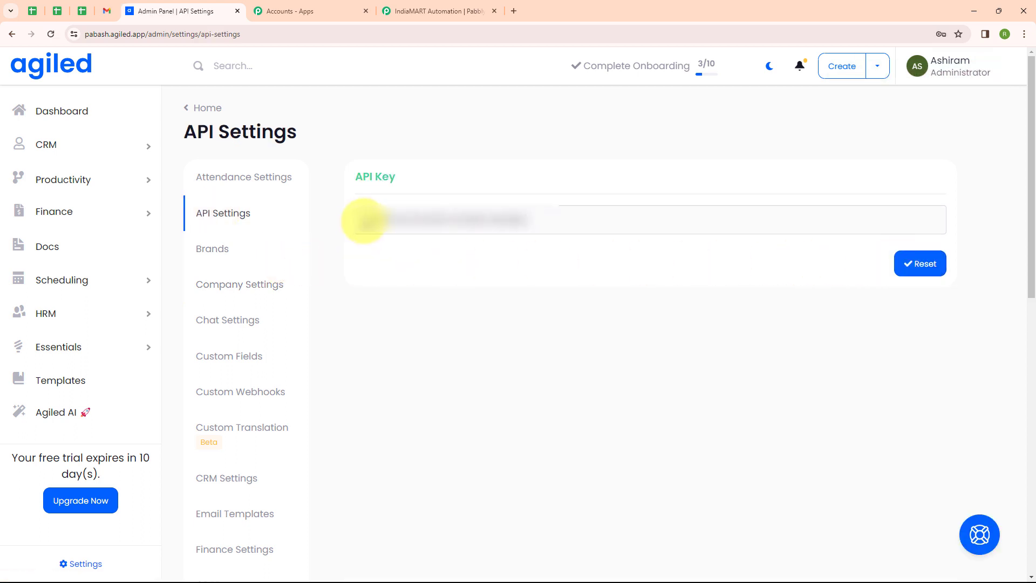
{"action": "left_click_drag", "start_coordinate": [363, 220], "coordinate": [537, 236]}
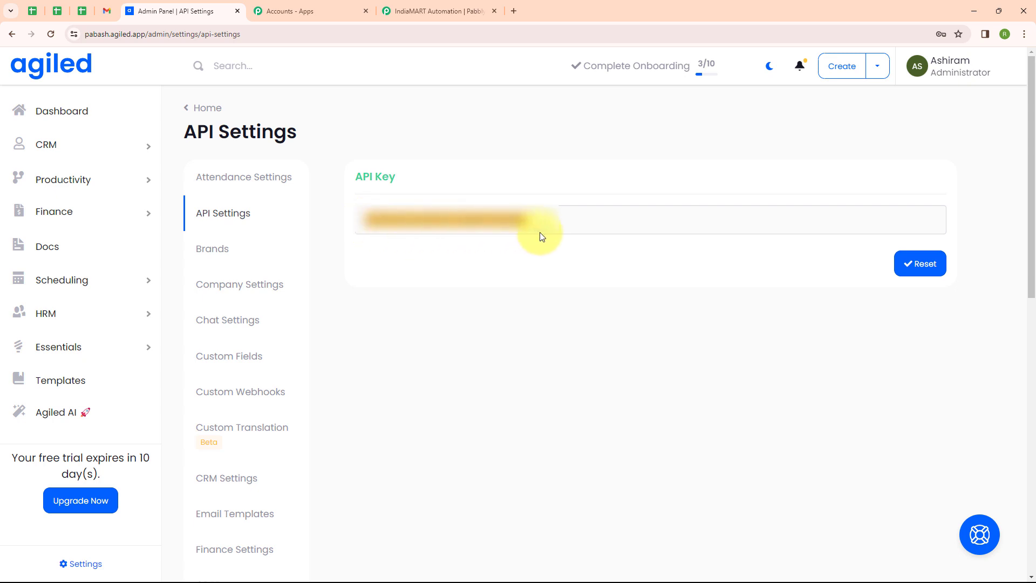
Back in Pabbly Connect, paste the Agiled API key into the new connection and save it.
{"action": "left_click", "coordinate": [440, 10]}
{"action": "left_click", "coordinate": [542, 345]}
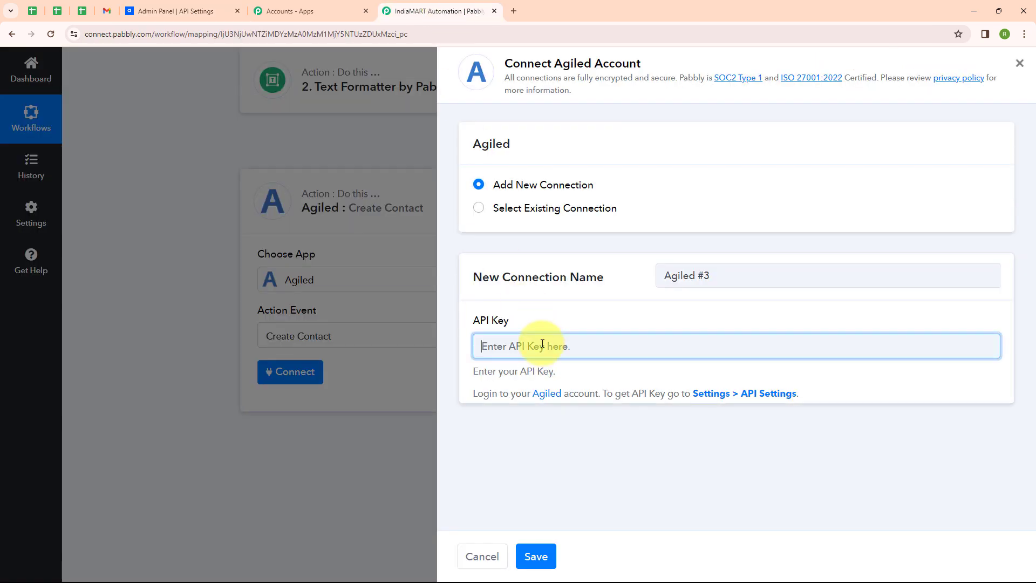
{"action": "key", "text": "ctrl+v"}
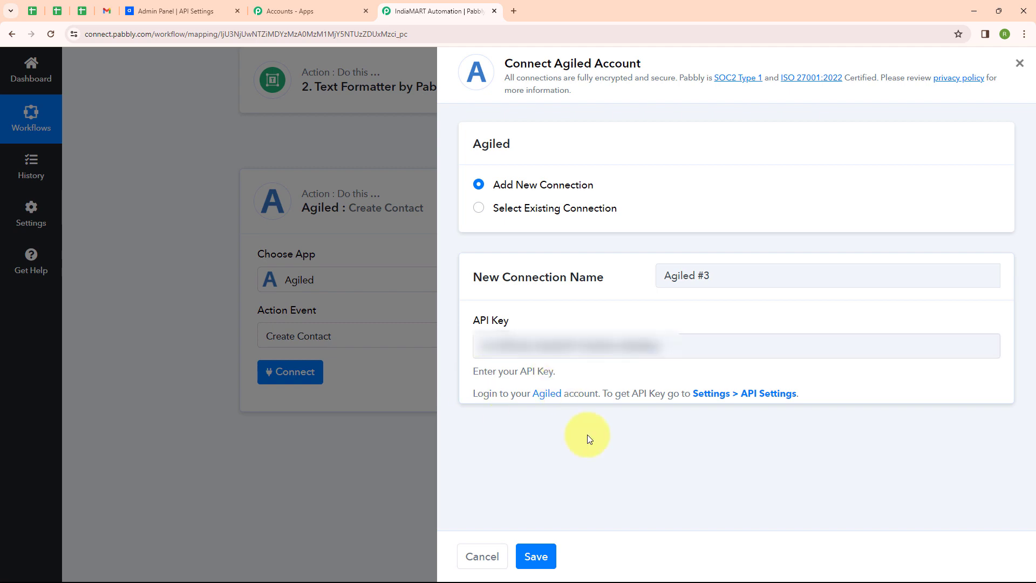
{"action": "left_click", "coordinate": [542, 559]}
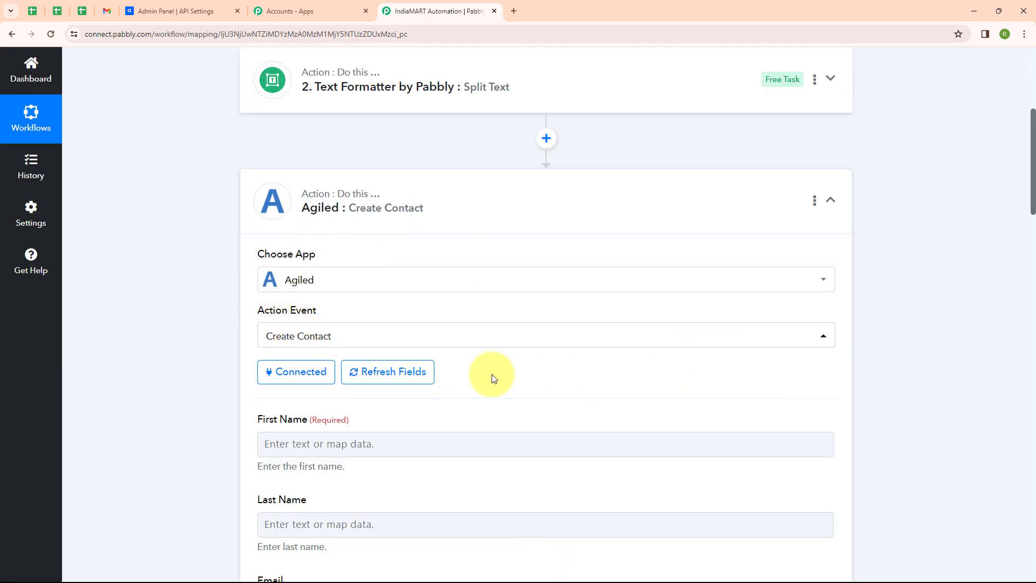
Map the contact's First Name to Result 0 and Last Name to Result 1 from the Split Text step.
{"action": "scroll", "coordinate": [493, 374], "scroll_direction": "down", "scroll_amount": 2}
{"action": "left_click", "coordinate": [262, 336]}
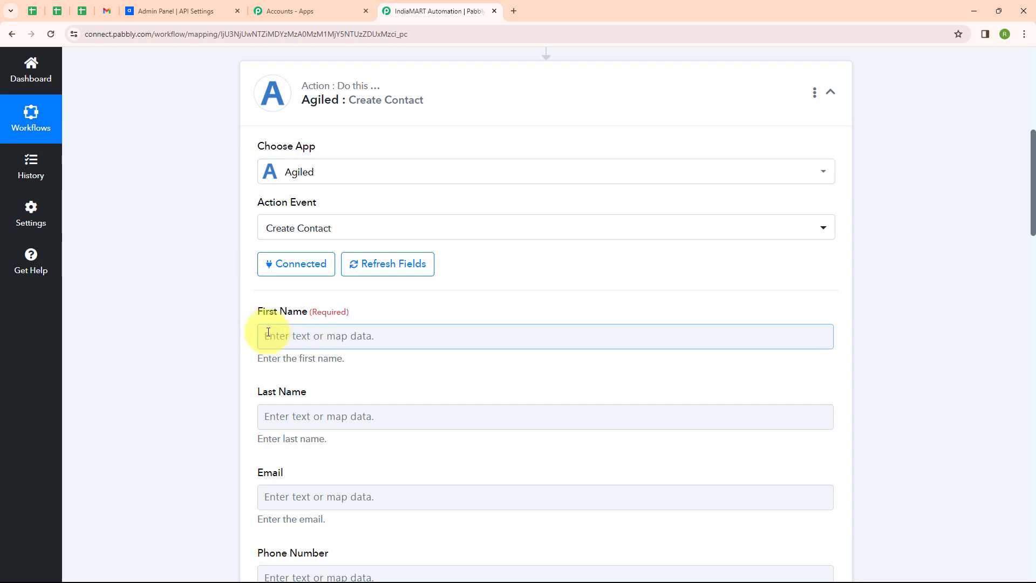
{"action": "left_click", "coordinate": [297, 340]}
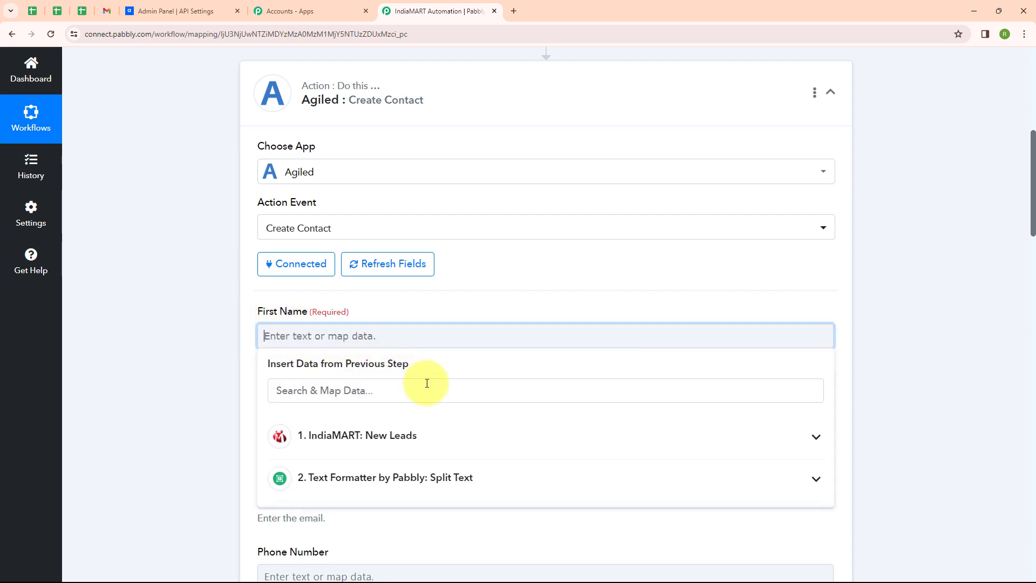
{"action": "left_click", "coordinate": [434, 484]}
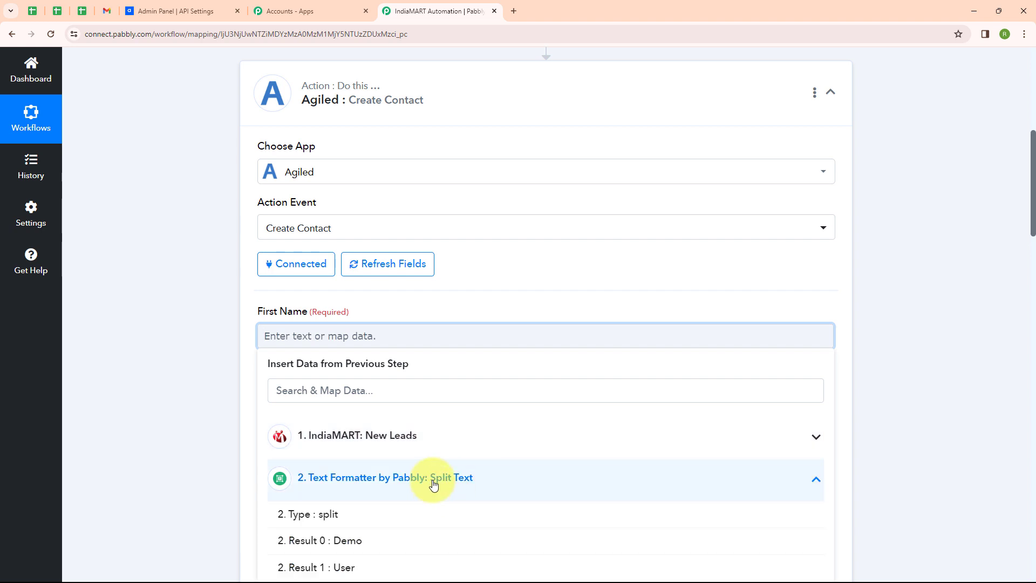
{"action": "left_click", "coordinate": [408, 542]}
{"action": "scroll", "coordinate": [395, 363], "scroll_direction": "down", "scroll_amount": 1}
{"action": "left_click", "coordinate": [396, 314]}
{"action": "left_click", "coordinate": [381, 457]}
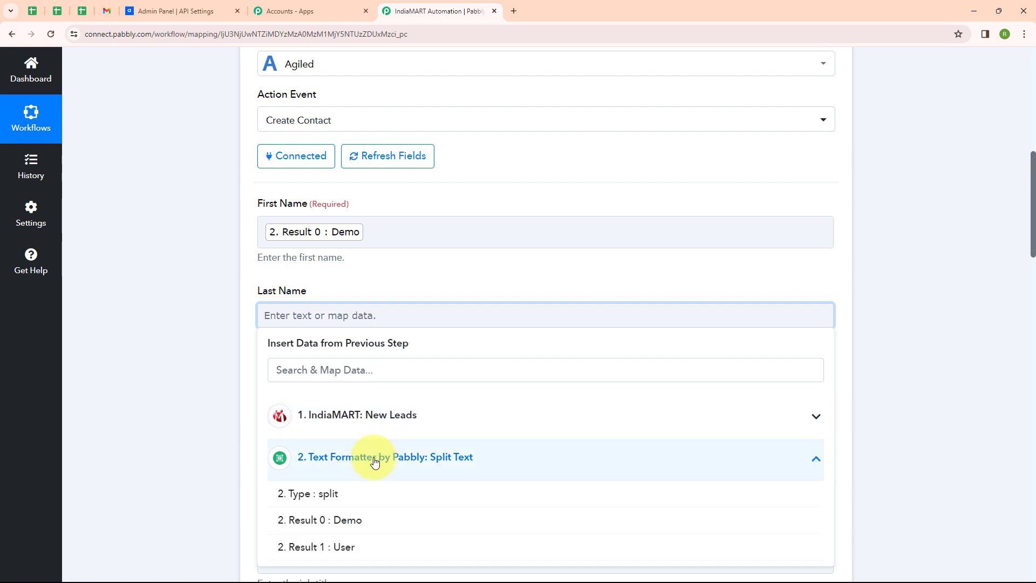
{"action": "left_click", "coordinate": [375, 551]}
{"action": "left_click", "coordinate": [127, 474]}
Map the contact's Email to SENDER EMAIL from the IndiaMART New Leads step.
{"action": "scroll", "coordinate": [463, 323], "scroll_direction": "down", "scroll_amount": 2}
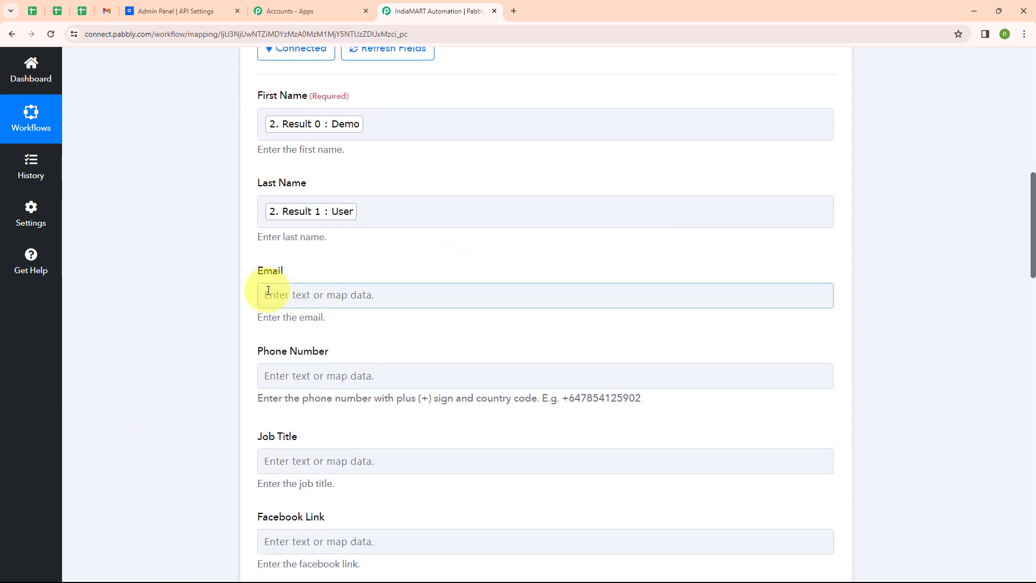
{"action": "left_click", "coordinate": [383, 295]}
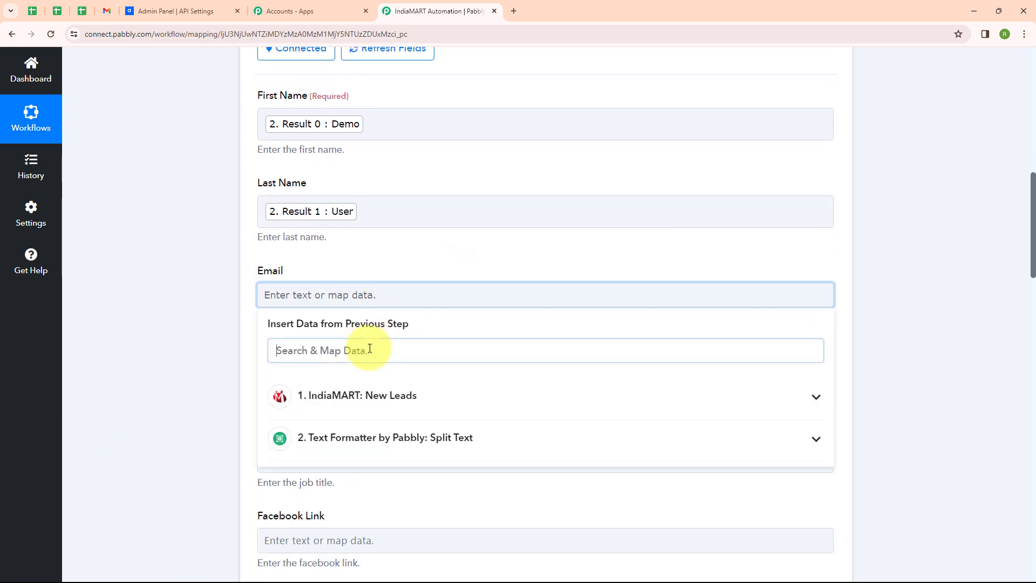
{"action": "left_click", "coordinate": [381, 351]}
{"action": "type", "text": "emai"}
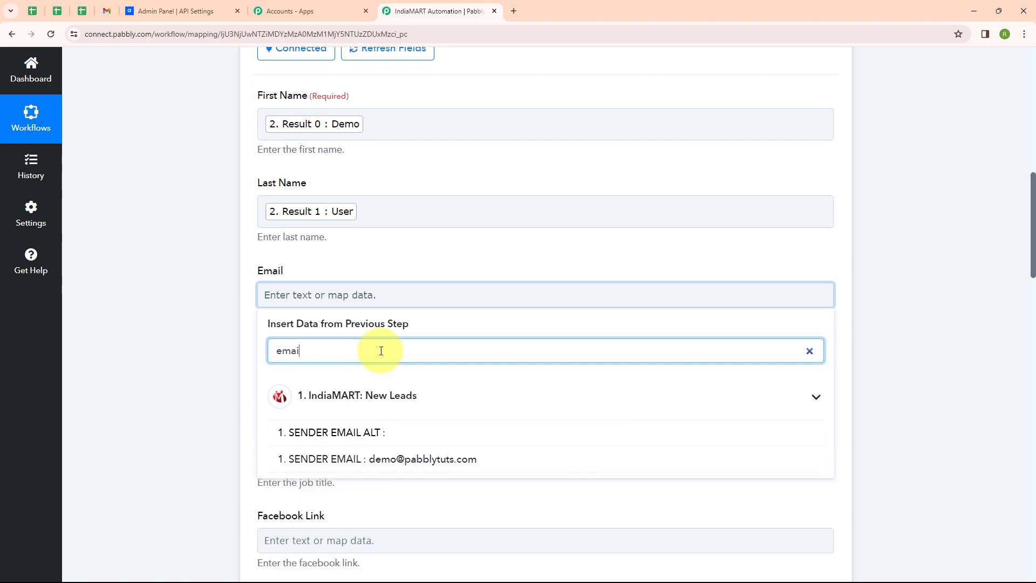
{"action": "left_click", "coordinate": [388, 459]}
{"action": "left_click", "coordinate": [234, 404]}
Map the contact's Phone Number to SENDER MOBILE from the IndiaMART New Leads step.
{"action": "scroll", "coordinate": [374, 209], "scroll_direction": "down", "scroll_amount": 3}
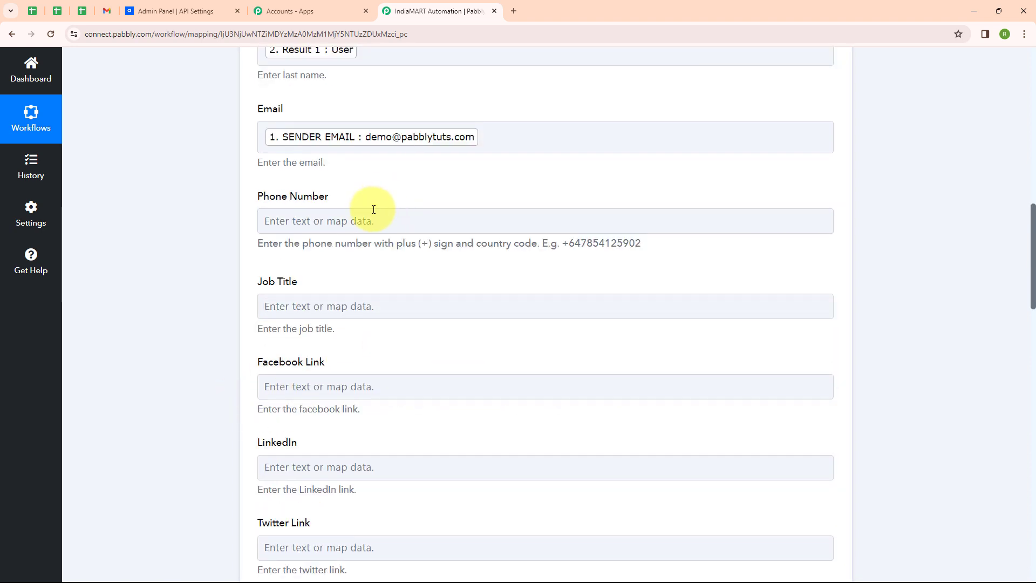
{"action": "left_click", "coordinate": [374, 210]}
{"action": "left_click", "coordinate": [354, 273]}
{"action": "type", "text": "mo"}
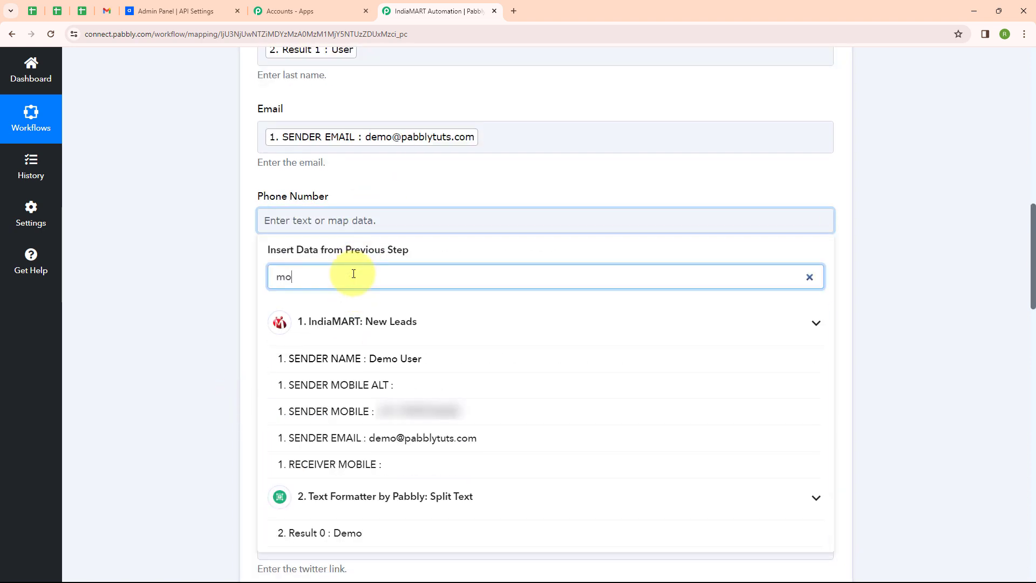
{"action": "type", "text": "bi"}
{"action": "left_click", "coordinate": [329, 384]}
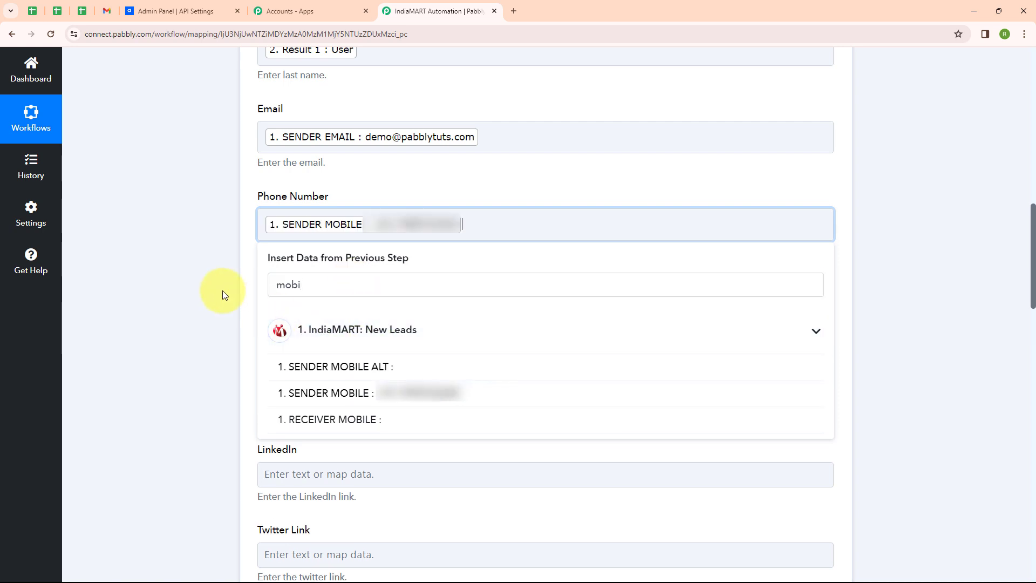
{"action": "left_click", "coordinate": [225, 291]}
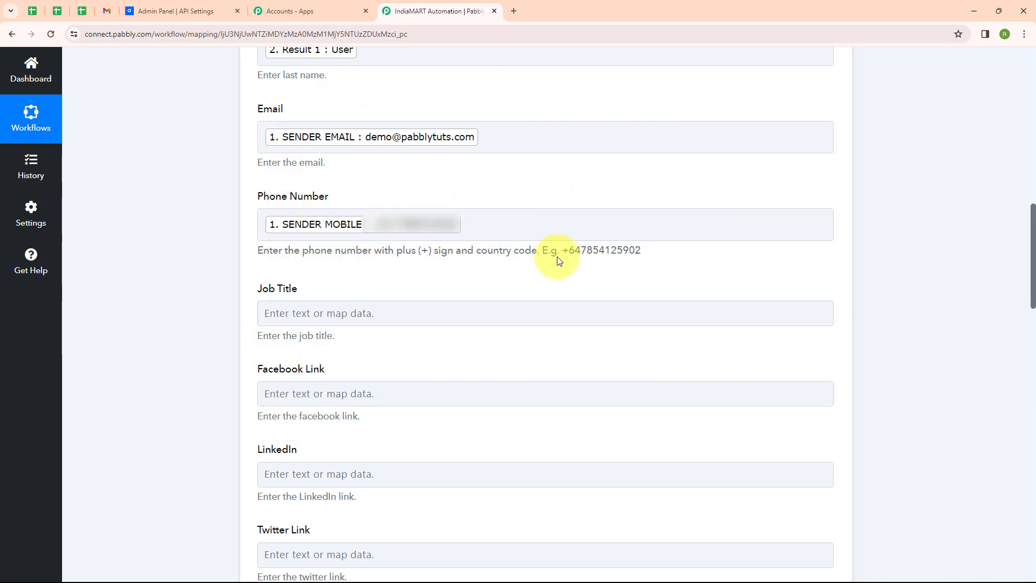
Leave the optional contact fields empty, save the Create Contact action and send a test request.
{"action": "scroll", "coordinate": [557, 257], "scroll_direction": "down", "scroll_amount": 5}
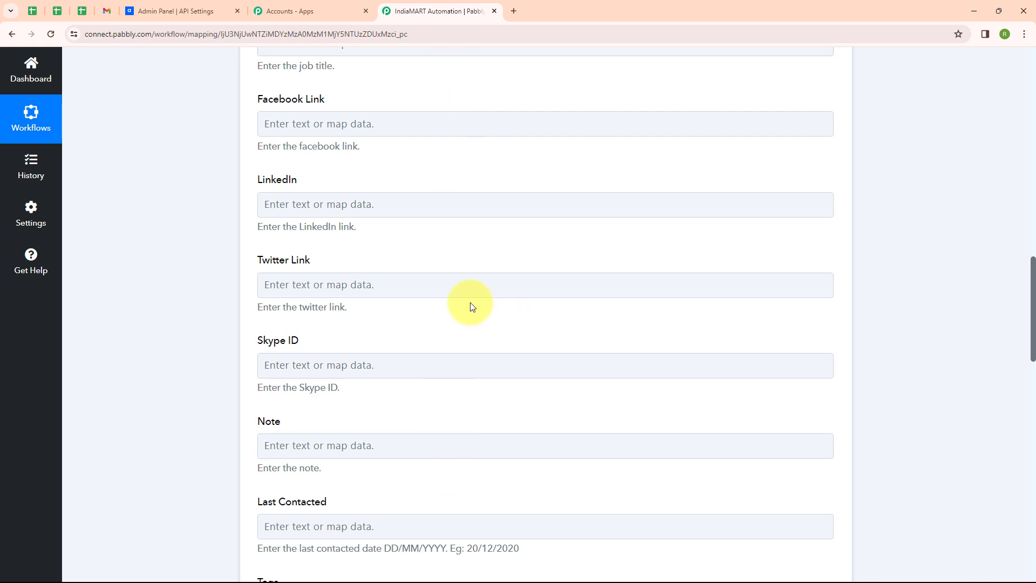
{"action": "scroll", "coordinate": [471, 305], "scroll_direction": "down", "scroll_amount": 2}
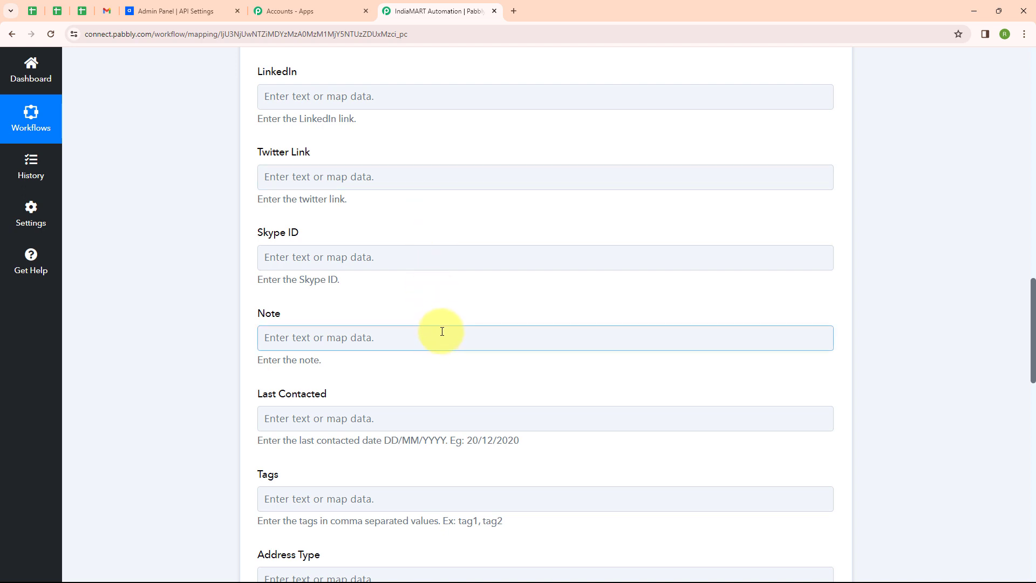
{"action": "scroll", "coordinate": [441, 323], "scroll_direction": "down", "scroll_amount": 15}
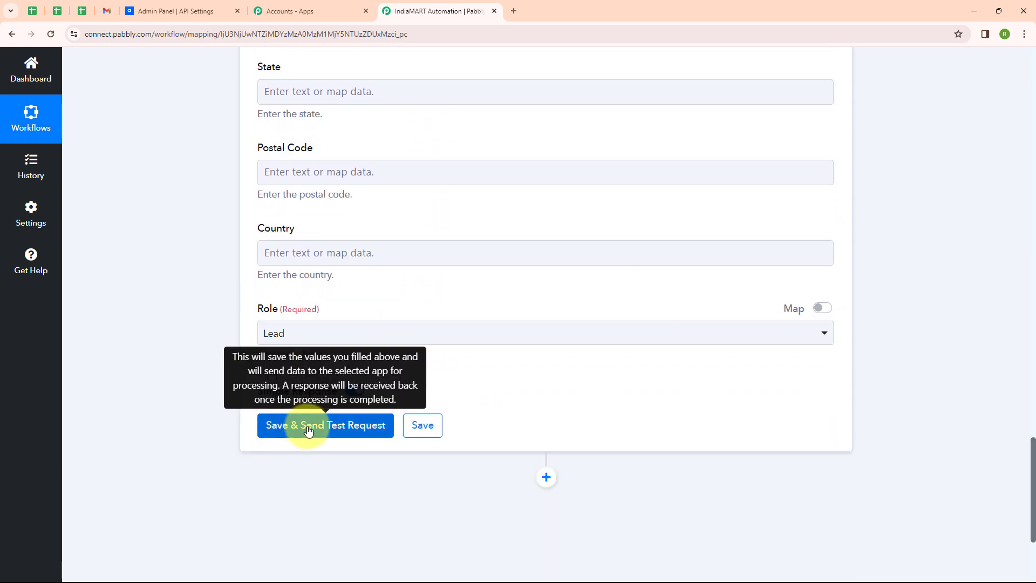
{"action": "left_click", "coordinate": [308, 430]}
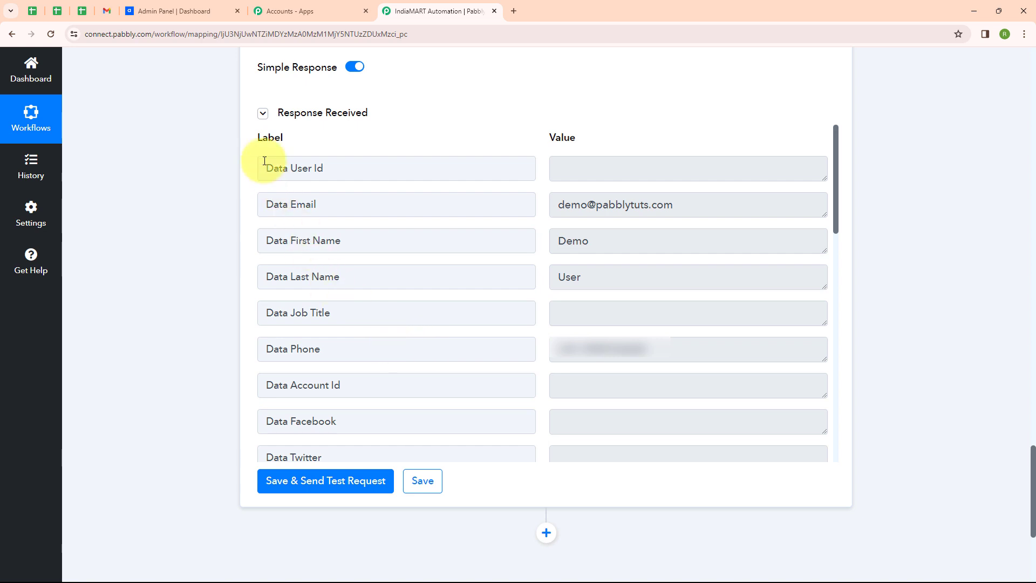
Check the new contact in Agiled's CRM contacts, then return to the Pabbly Connect workflow and check how often the IndiaMART trigger polls for data.
{"action": "left_click", "coordinate": [200, 16]}
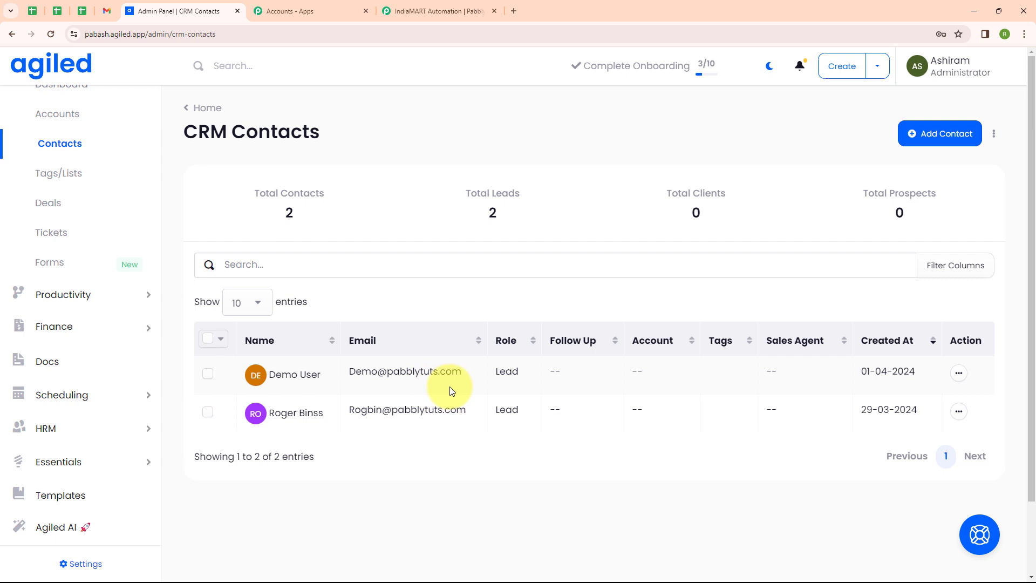
{"action": "left_click", "coordinate": [443, 12]}
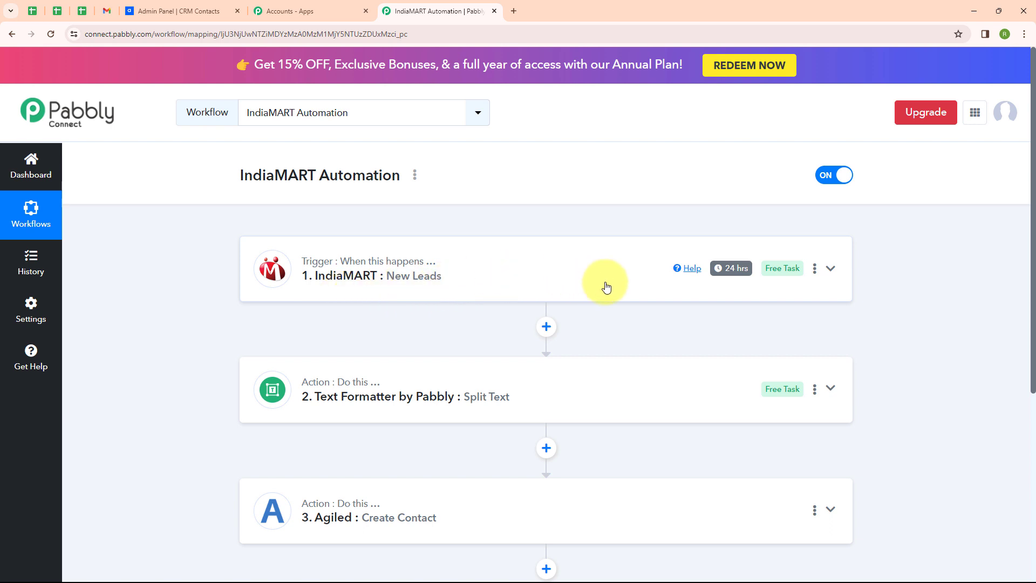
{"action": "mouse_move", "coordinate": [736, 279]}
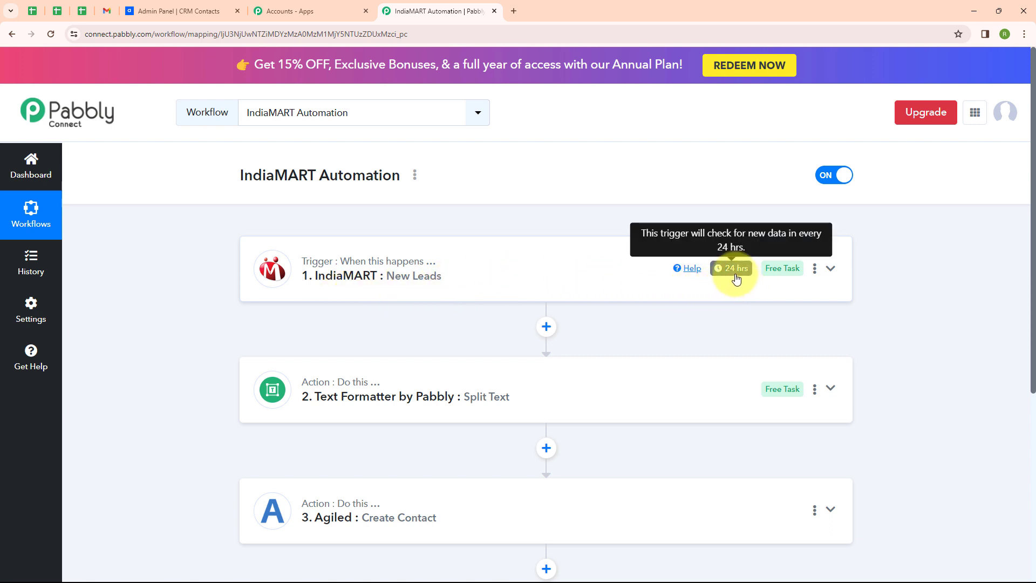